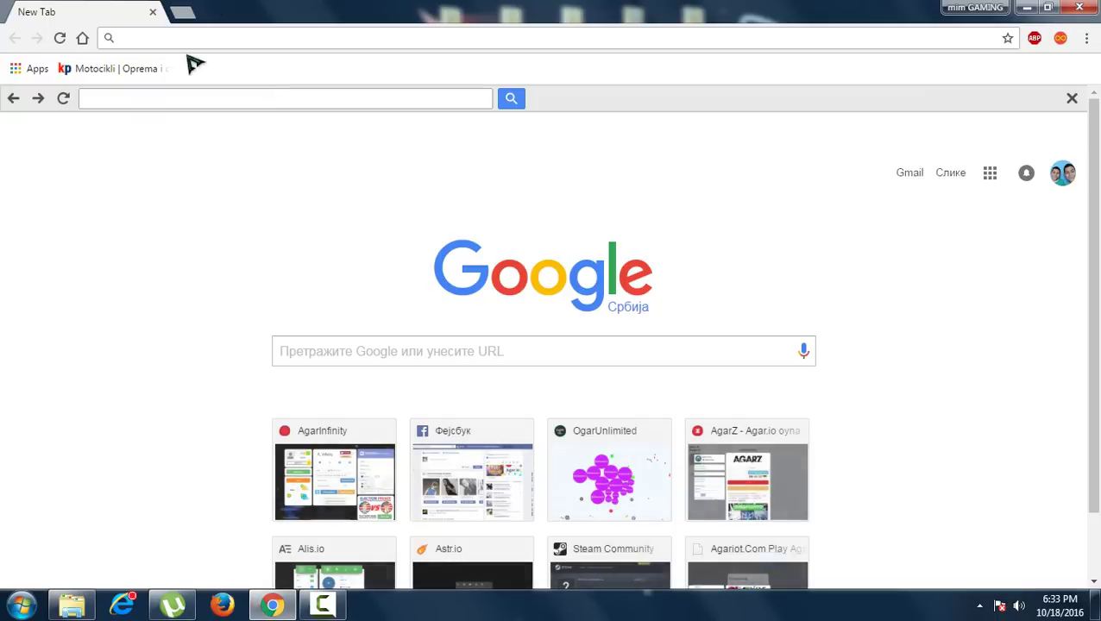
click(1071, 101)
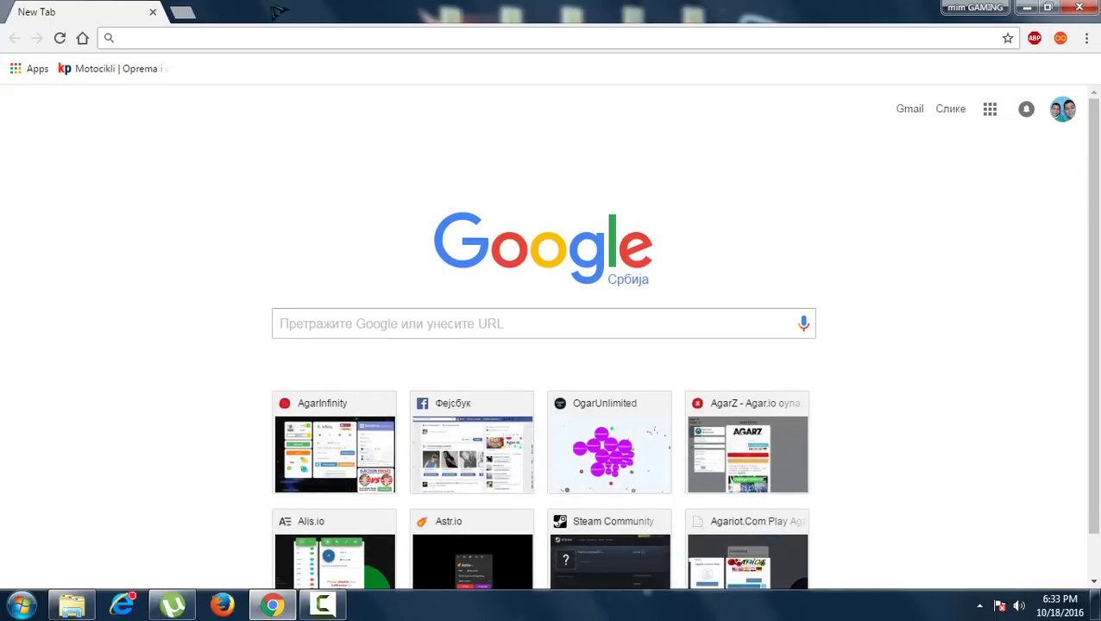
text(https://rarbg.to/download.php?id=7czekl2&f=Farming.Simulator.15.Gold-RELOADED-[rarbg.com].torrent)
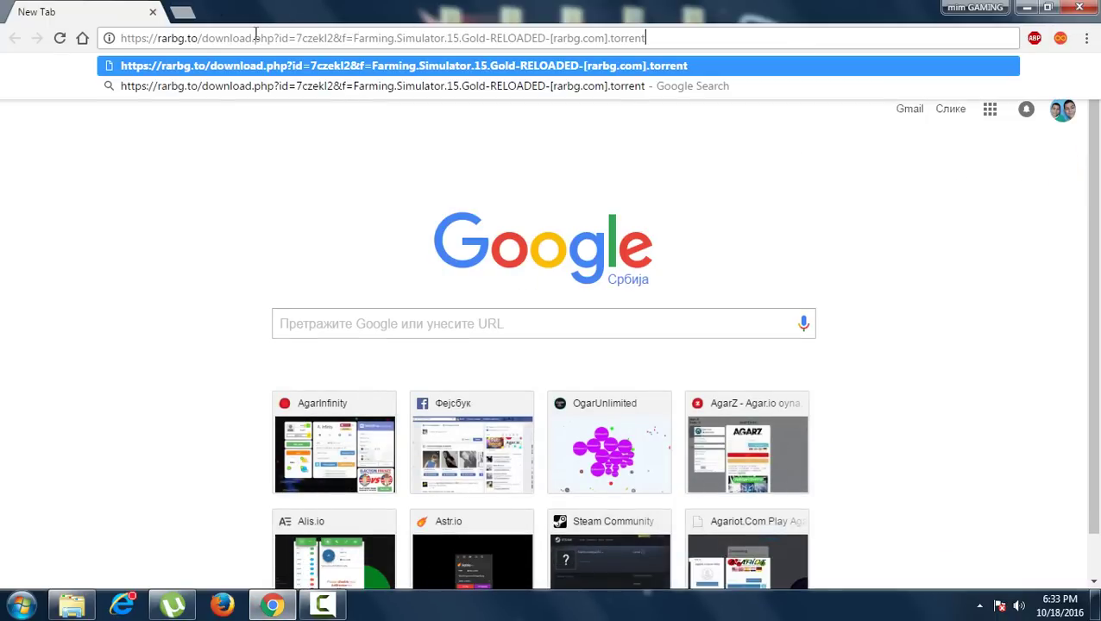
key(Return)
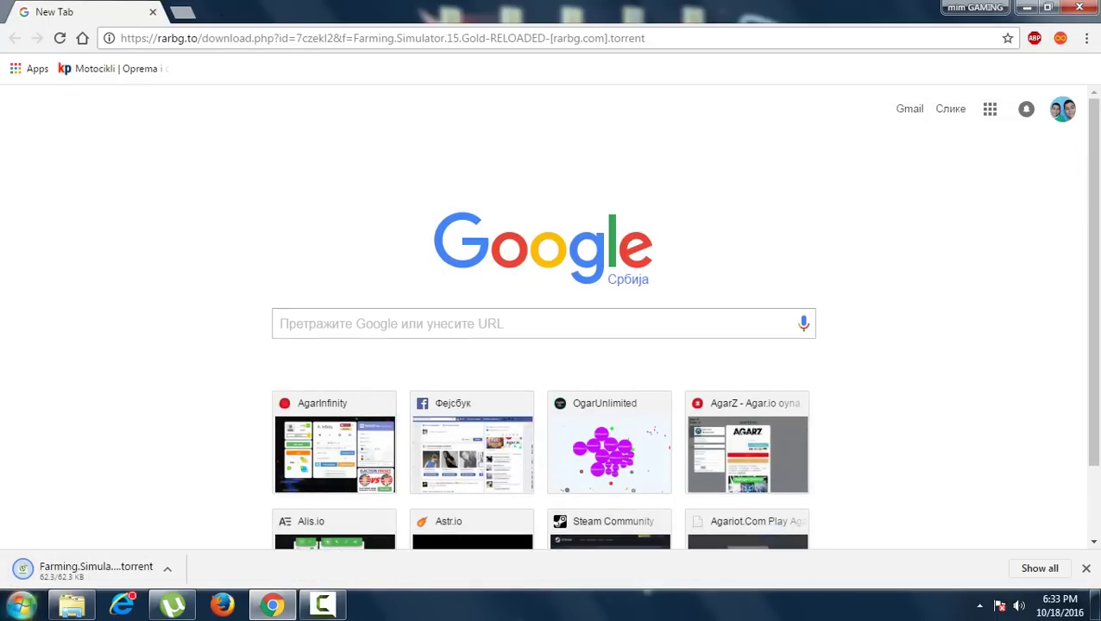
Open the downloaded torrent in µTorrent without loading its trackers, and open the folder of the Farming.Simulator.15.Gold-RELOADED download.
click(123, 571)
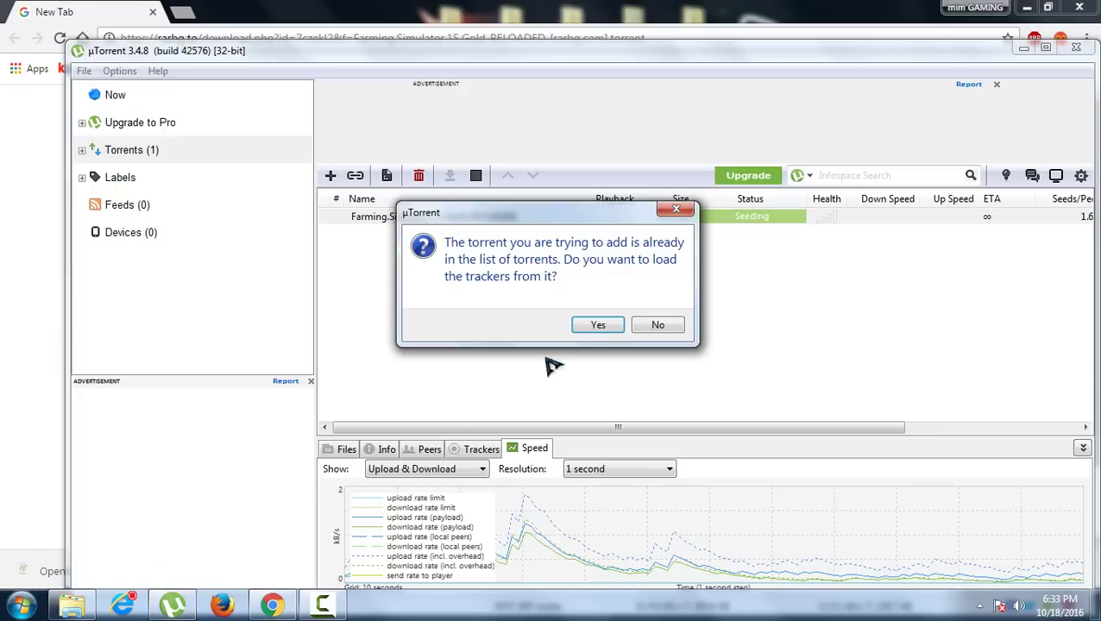
click(676, 329)
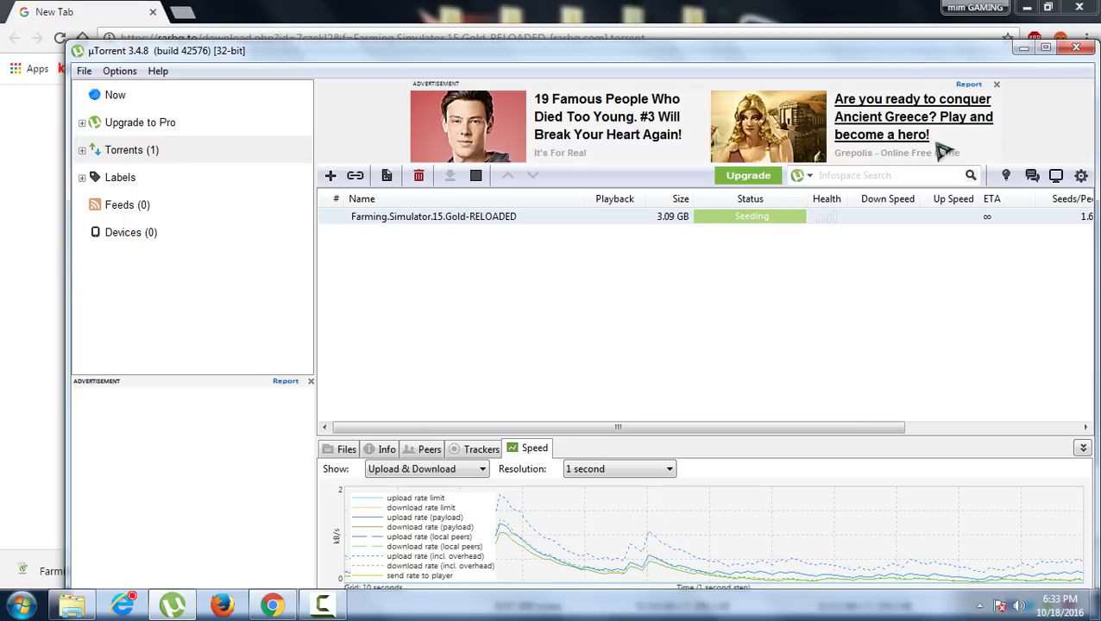
click(776, 231)
double_click(742, 219)
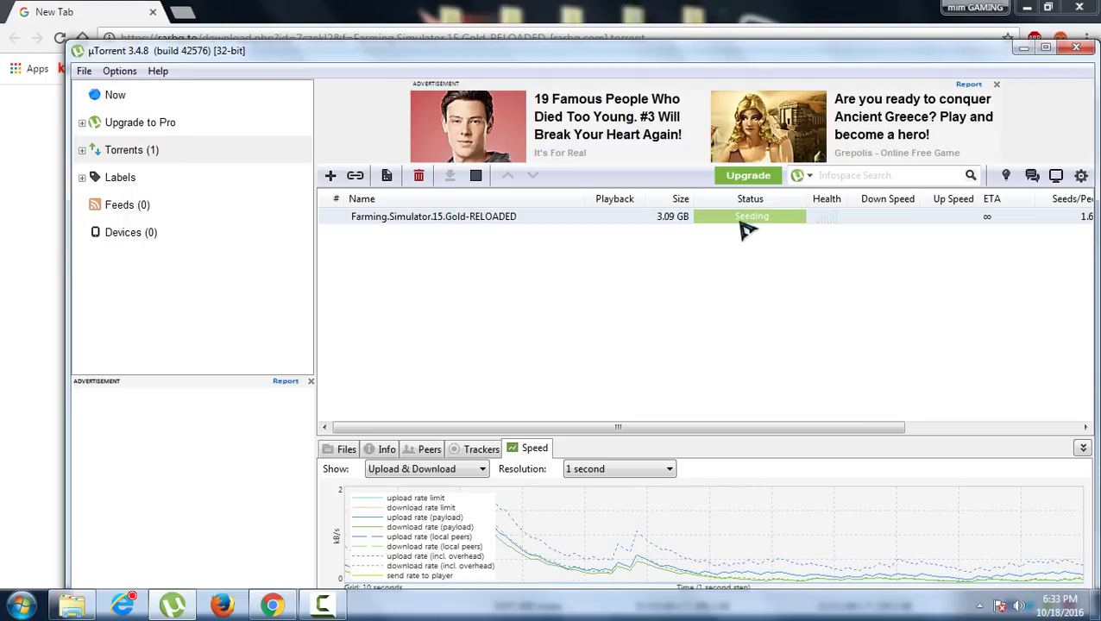
click(543, 366)
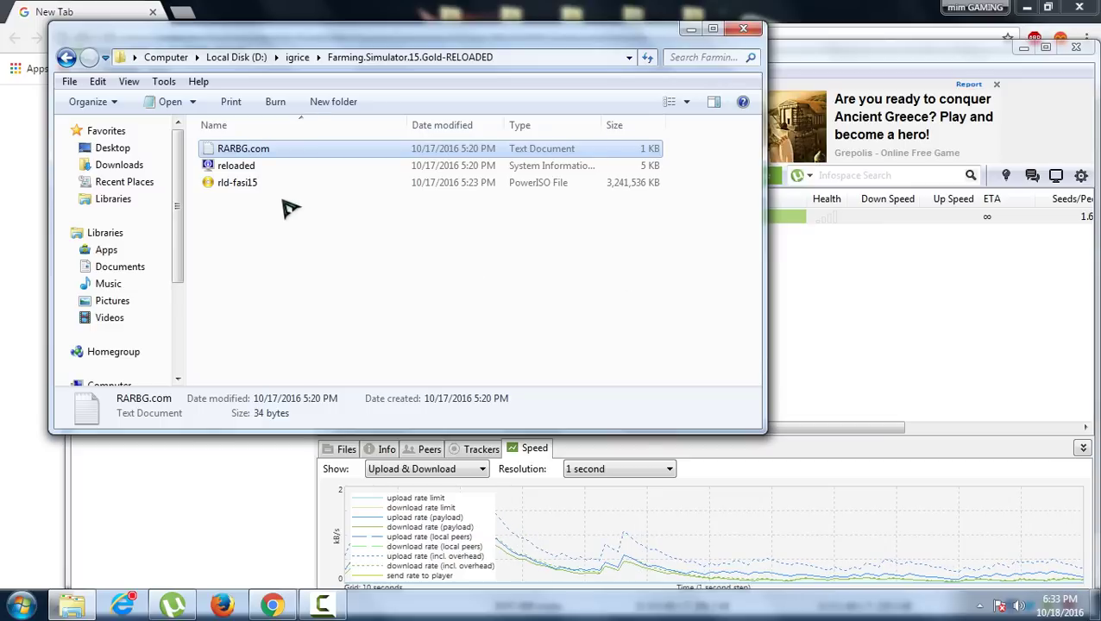
Mount the rld-fasi15 image to virtual drive F: with PowerISO.
click(302, 182)
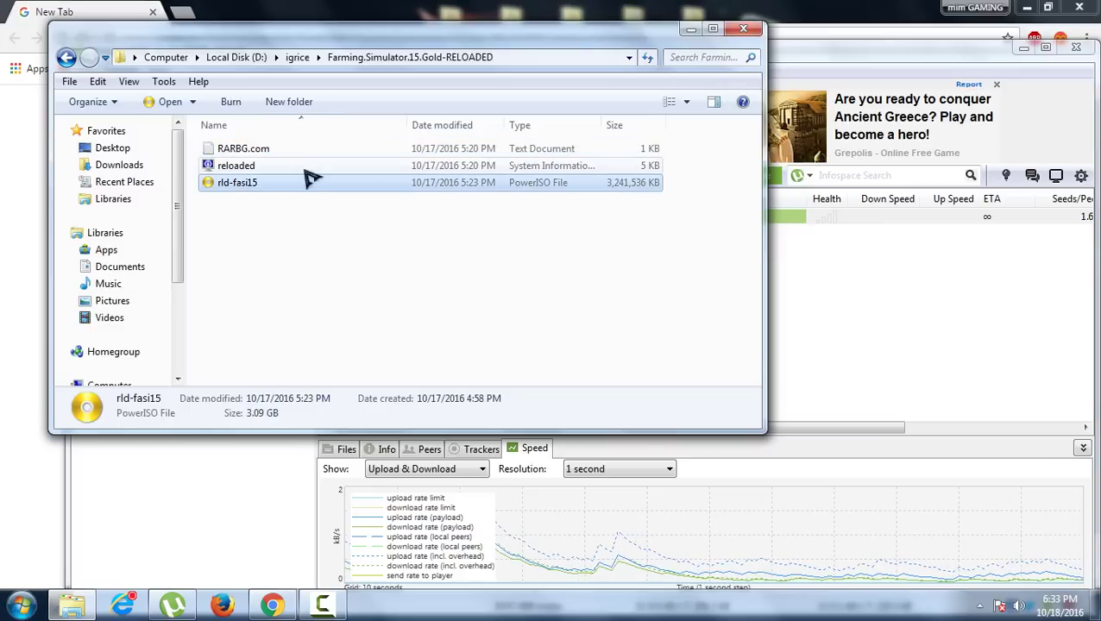
right_click(238, 184)
mouse_move(291, 273)
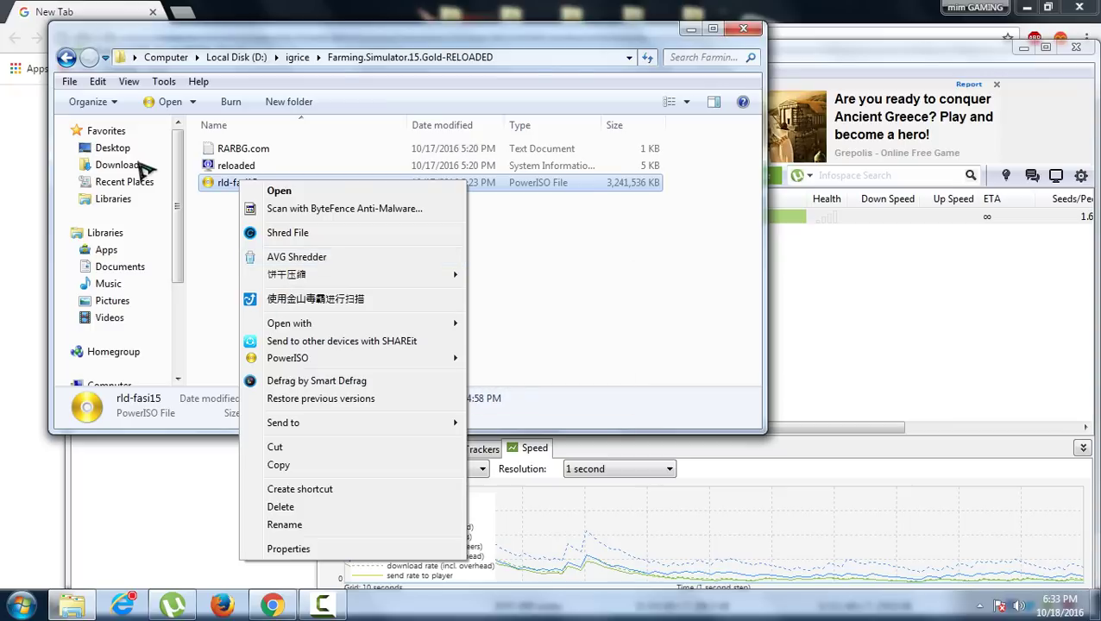
click(235, 192)
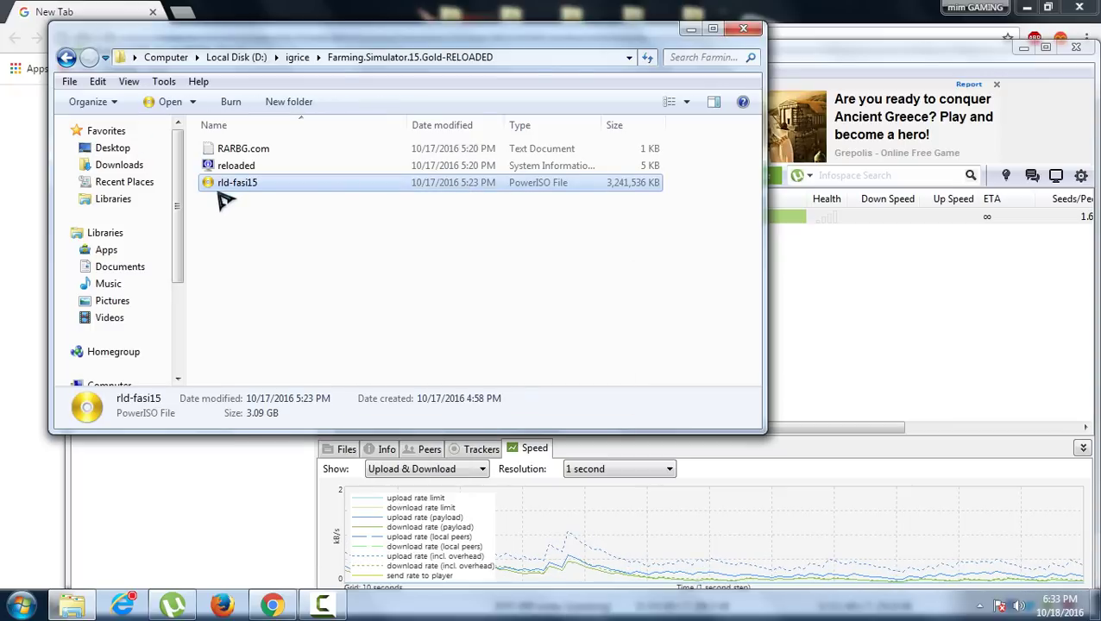
right_click(222, 189)
mouse_move(430, 370)
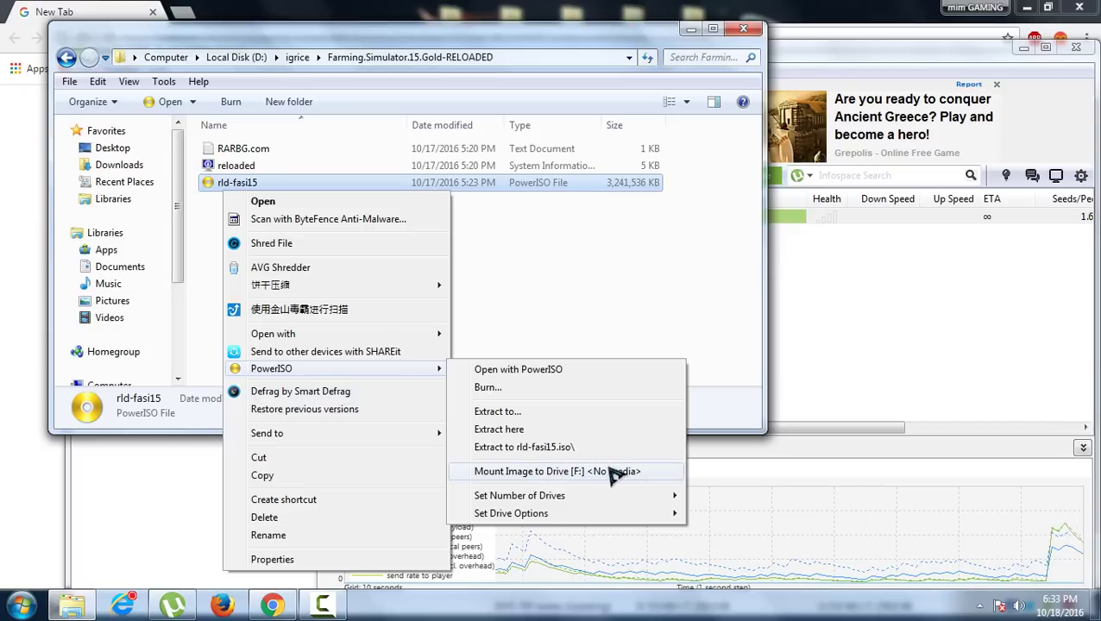
mouse_move(596, 497)
mouse_move(701, 500)
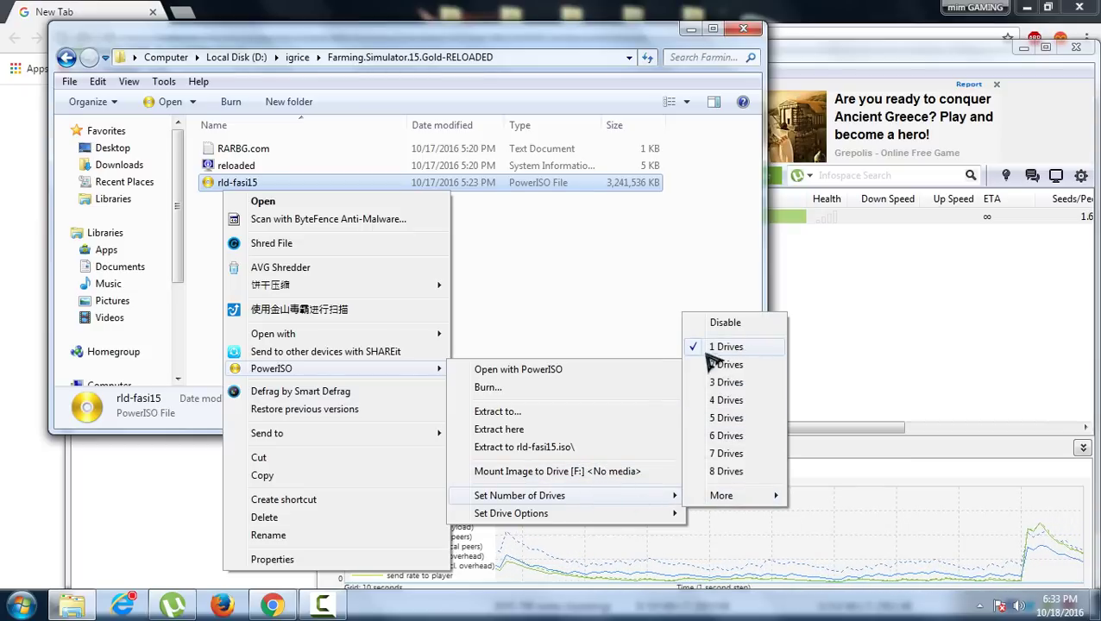
click(575, 453)
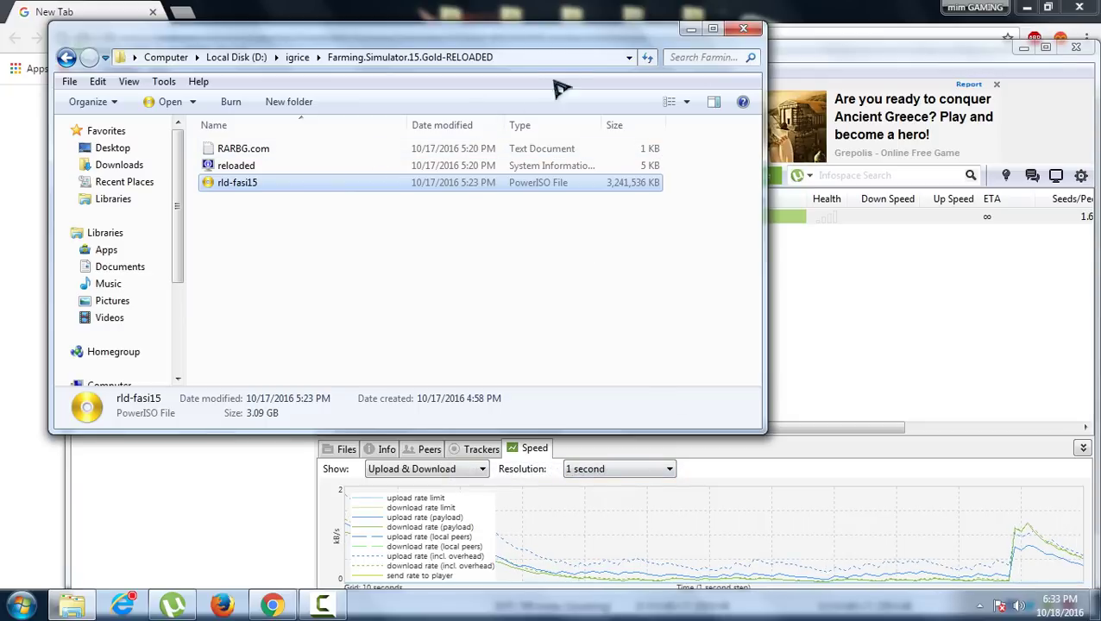
Clear the desktop by putting away the folder, browser and µTorrent windows.
click(691, 30)
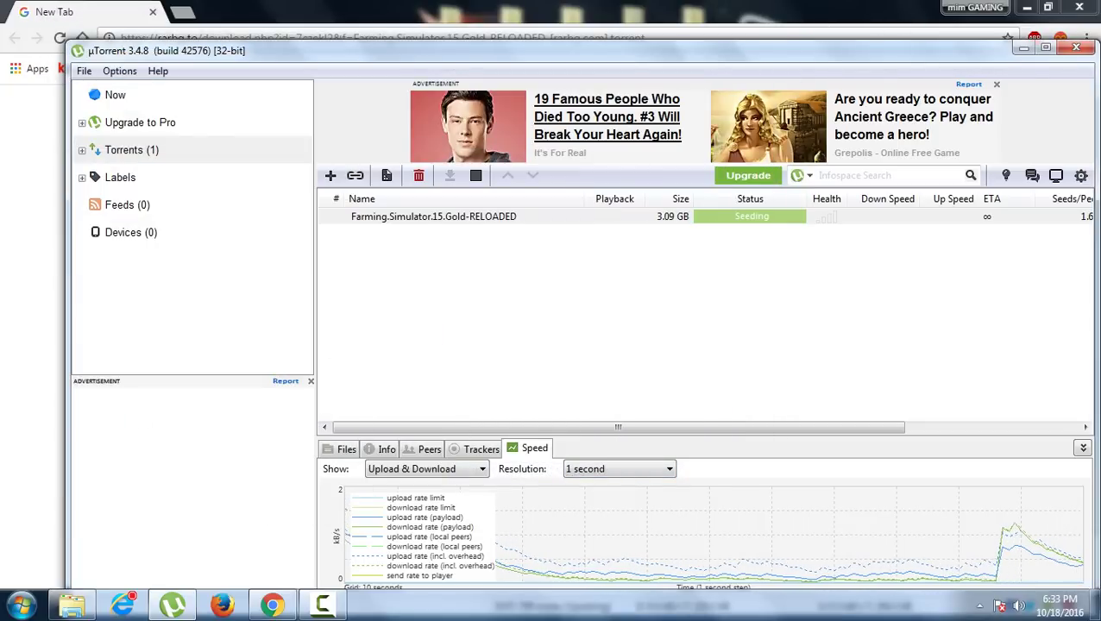
click(71, 604)
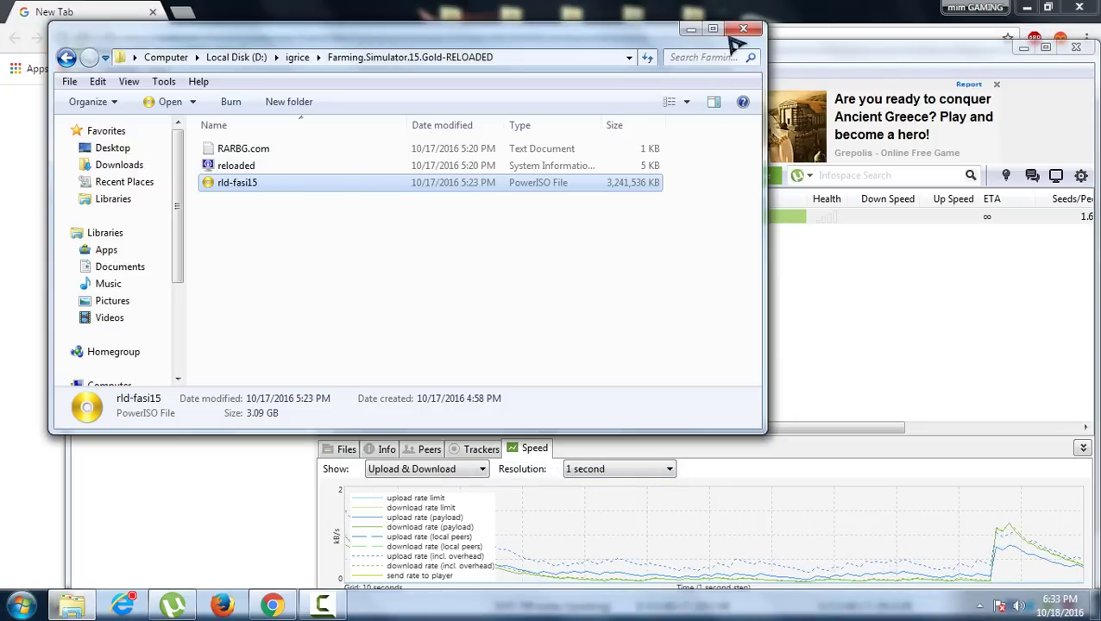
click(1026, 7)
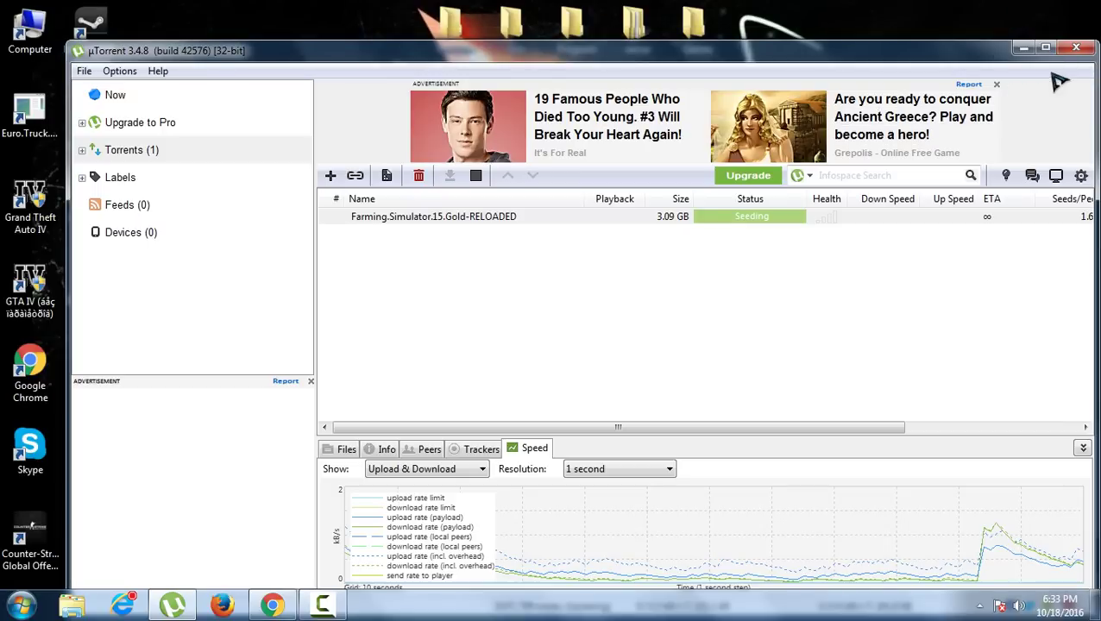
click(1076, 48)
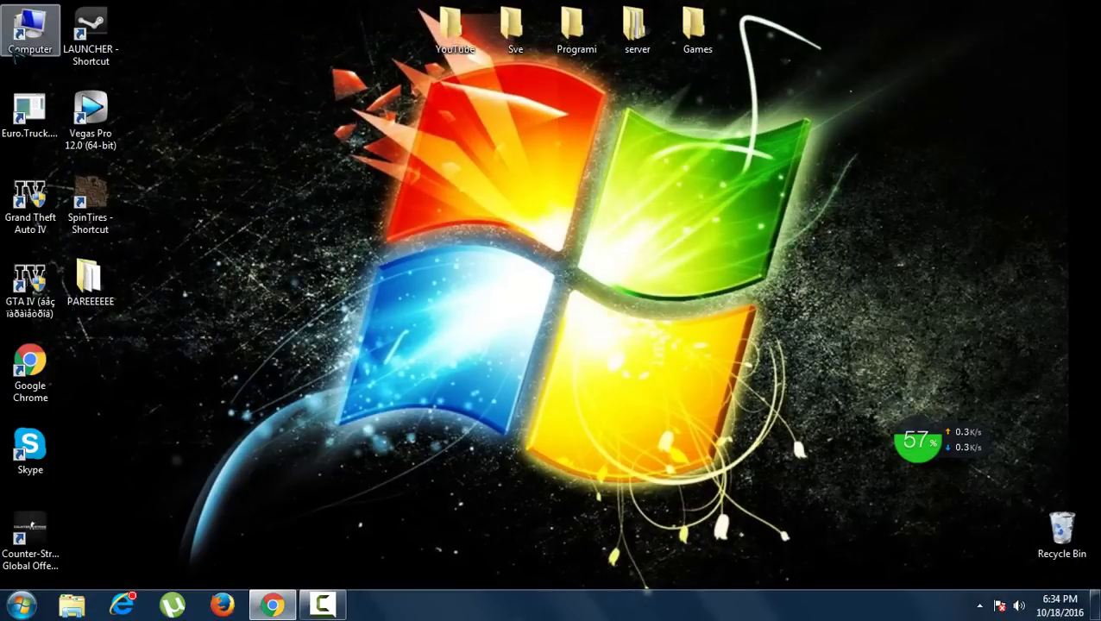
Open the mounted CD Drive (F:) Farming Simulator 15 and check the contents of its Crack folder.
double_click(25, 39)
right_click(504, 240)
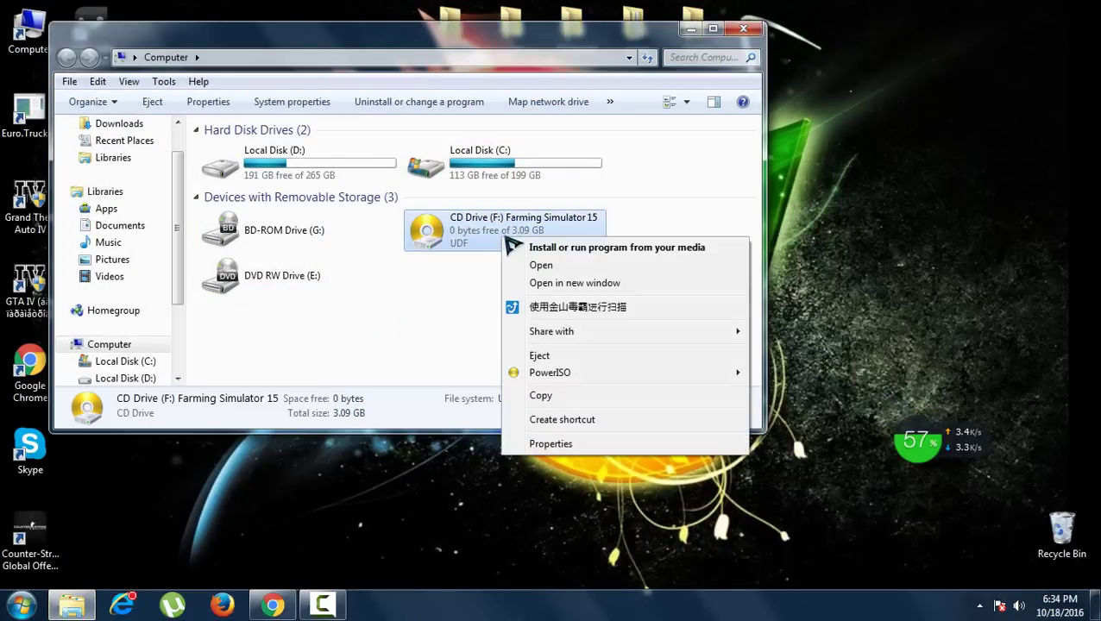
click(575, 266)
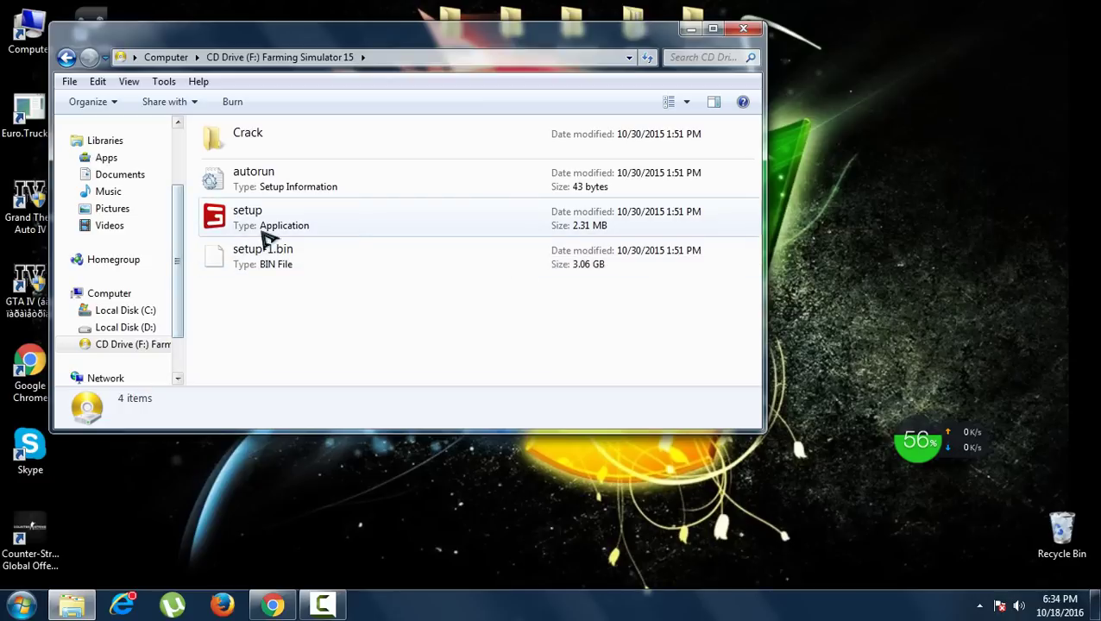
double_click(296, 152)
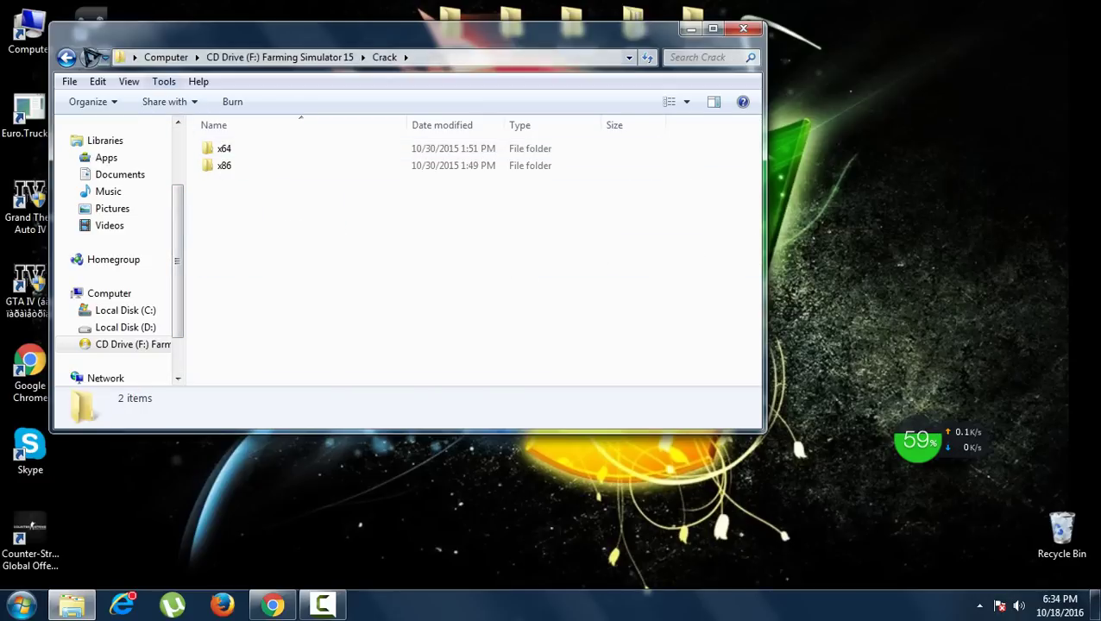
click(68, 58)
Run the game's setup, mute its music and accept D:\Games\Farming Simulator 15 as the destination.
click(379, 226)
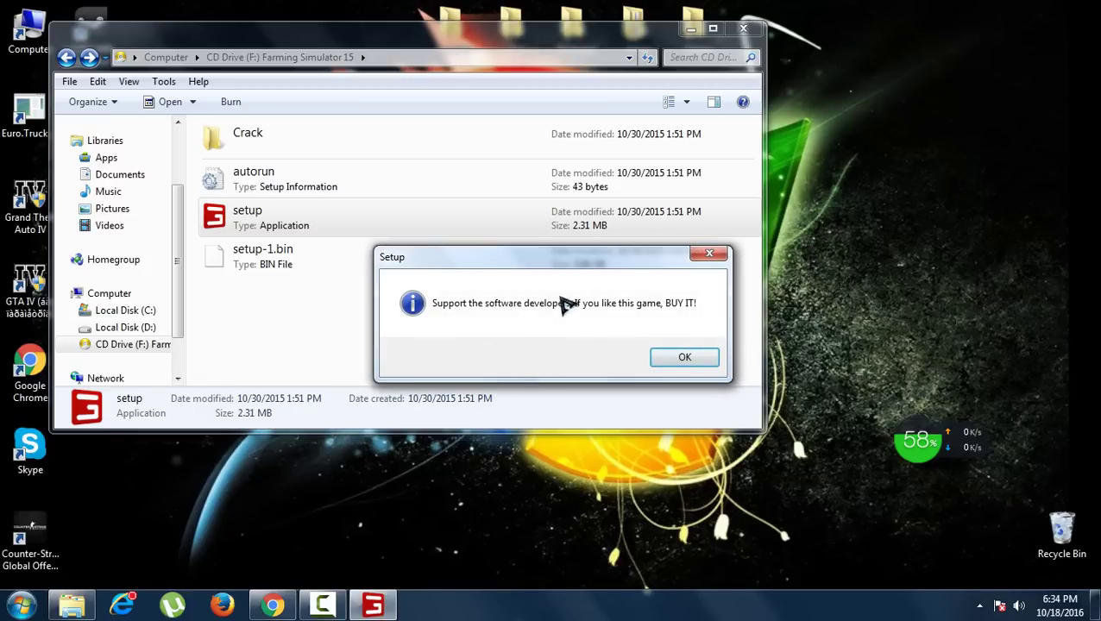
click(685, 357)
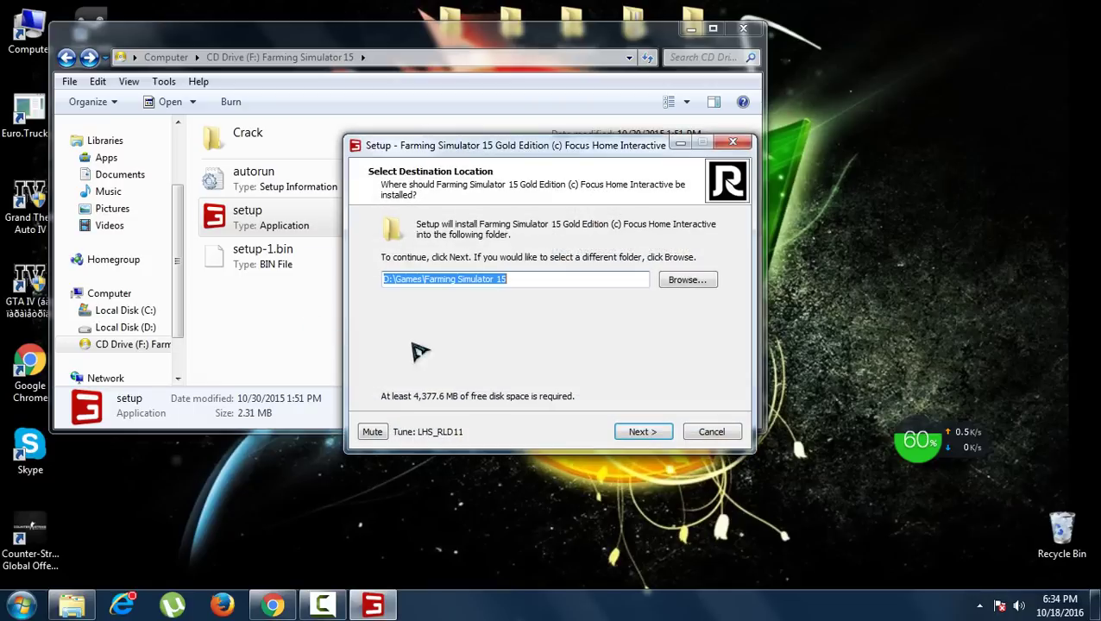
click(373, 432)
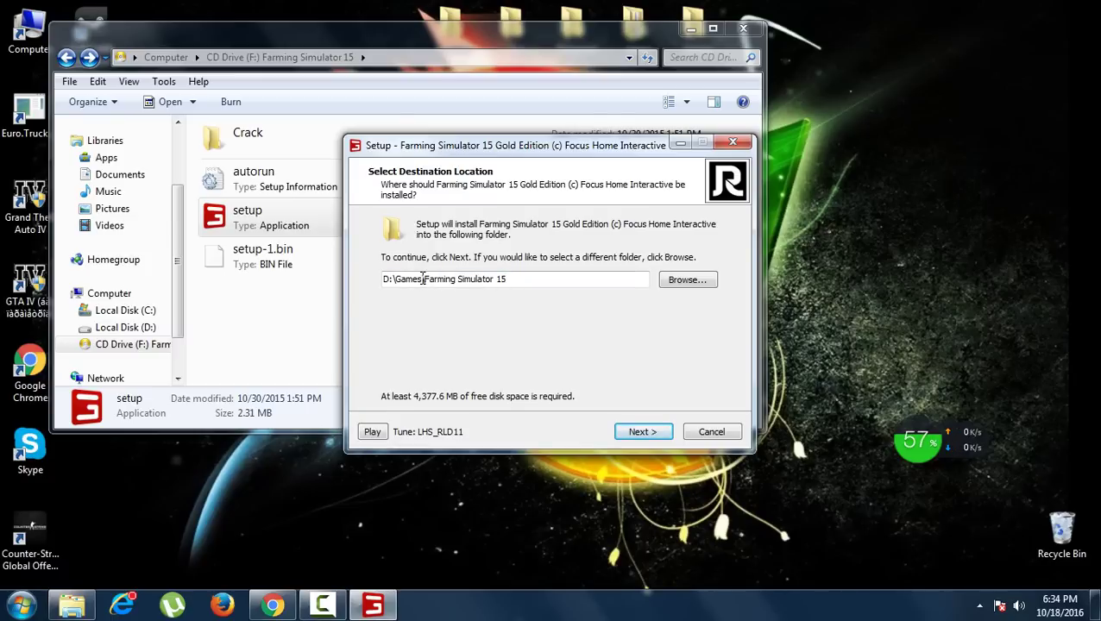
click(662, 429)
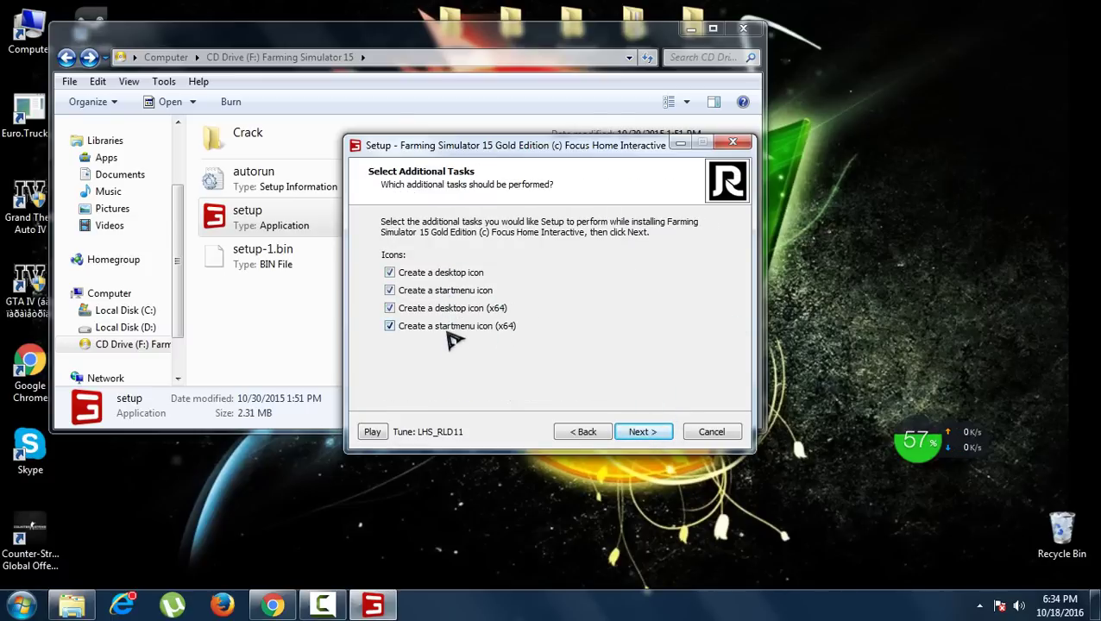
Select only the x64 desktop and start menu icons as additional tasks and start the installation.
click(415, 327)
click(418, 308)
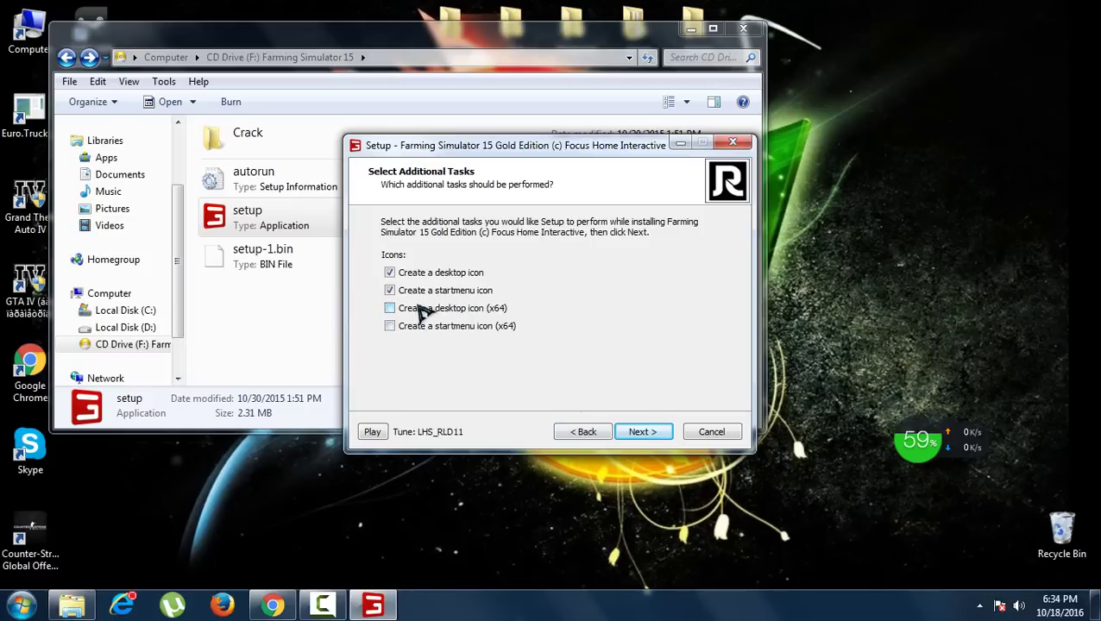
click(435, 291)
click(432, 274)
click(432, 309)
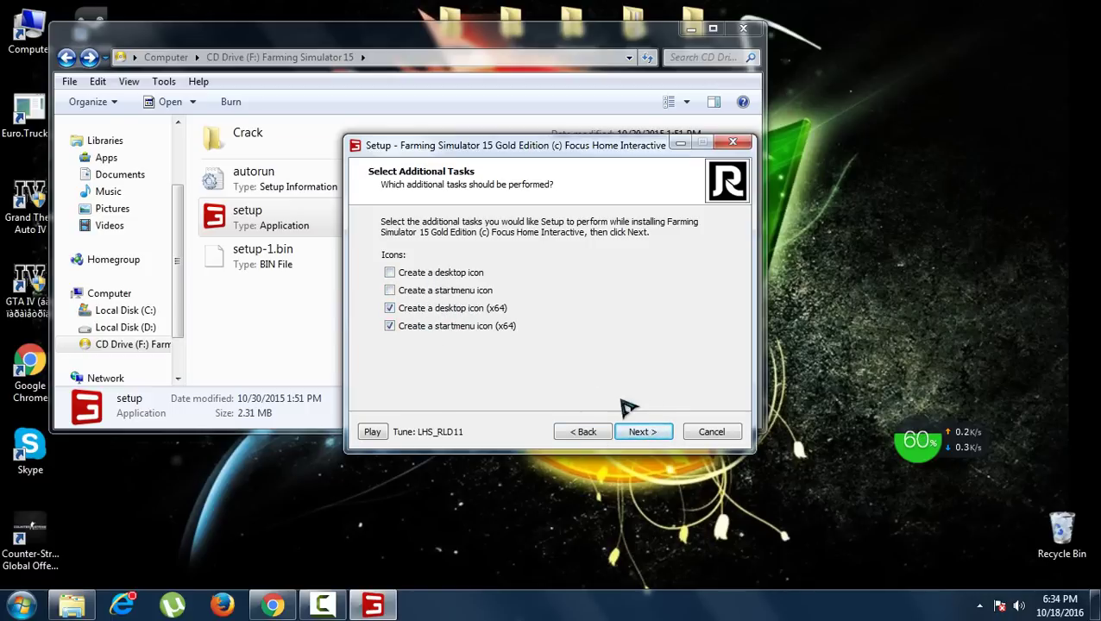
click(642, 432)
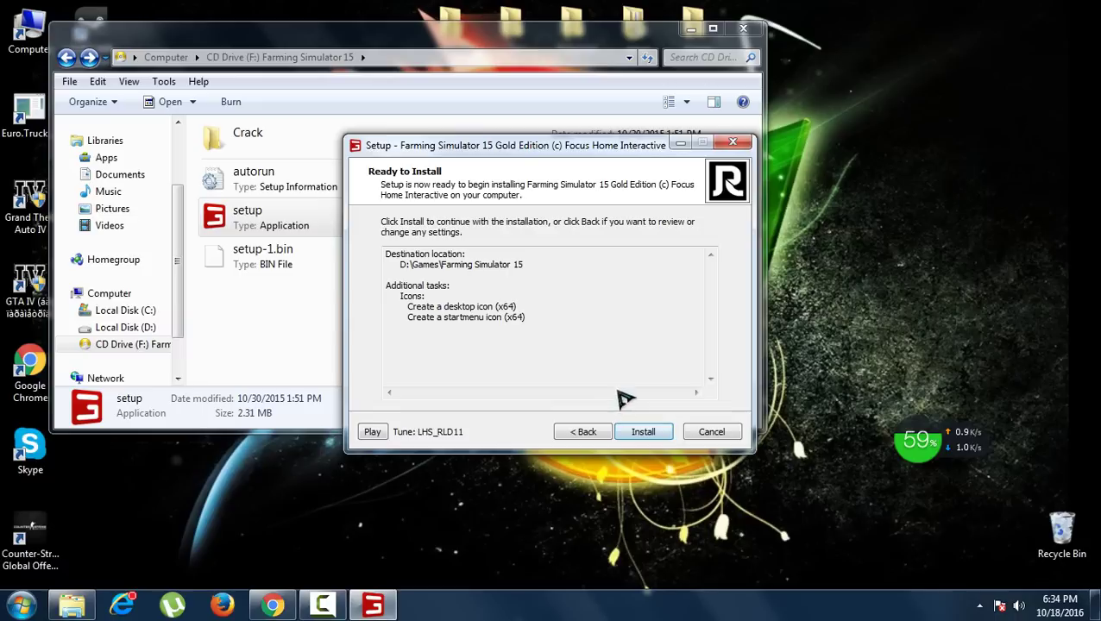
click(644, 432)
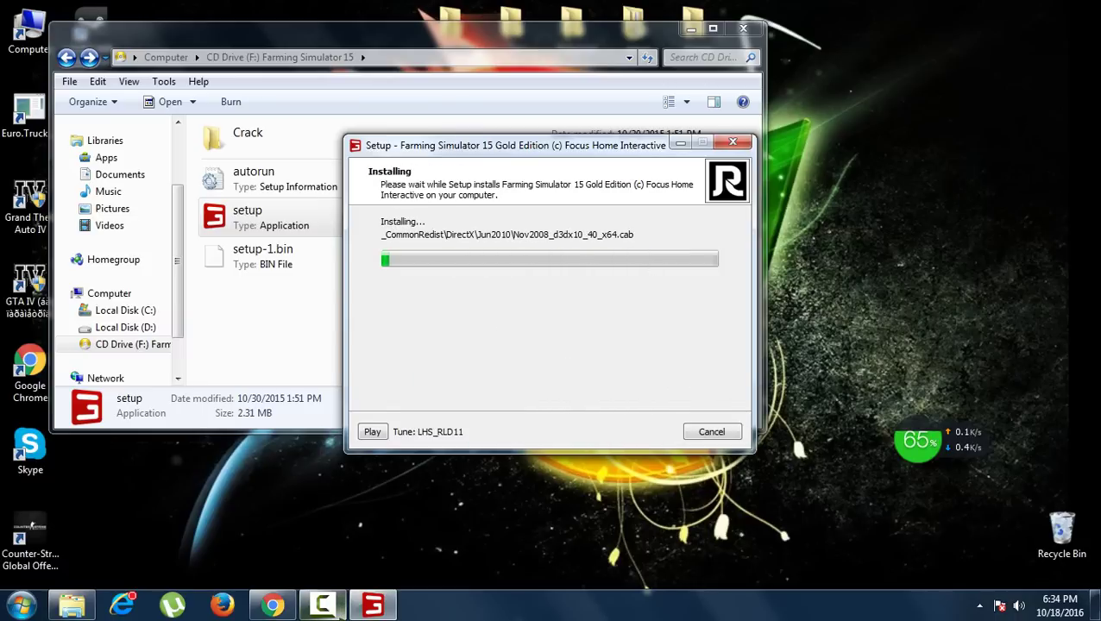
mouse_move(345, 604)
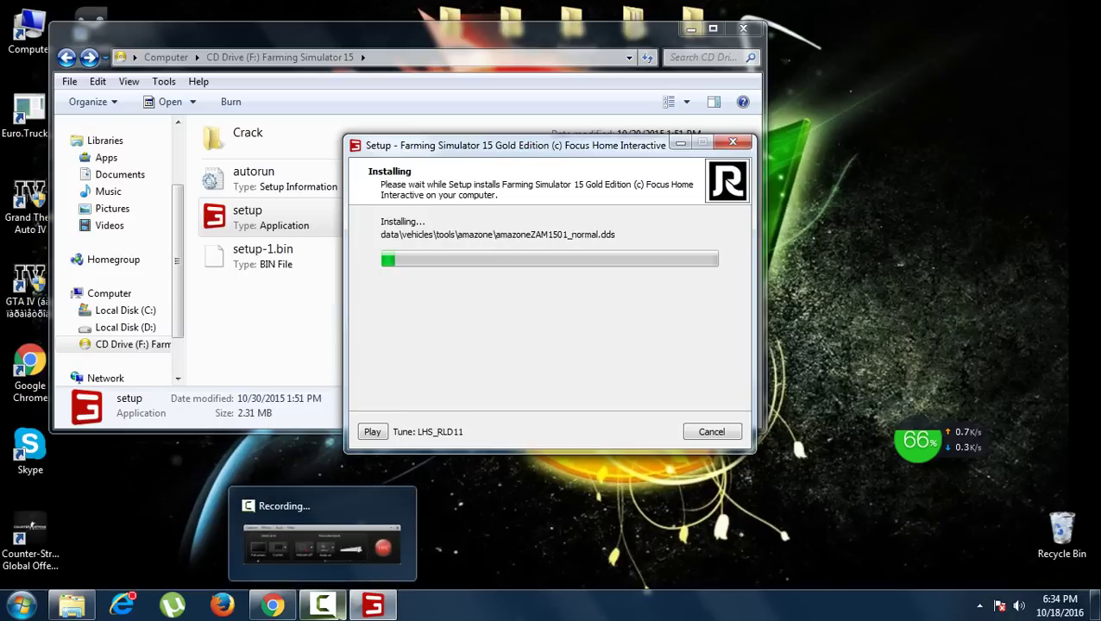
click(341, 604)
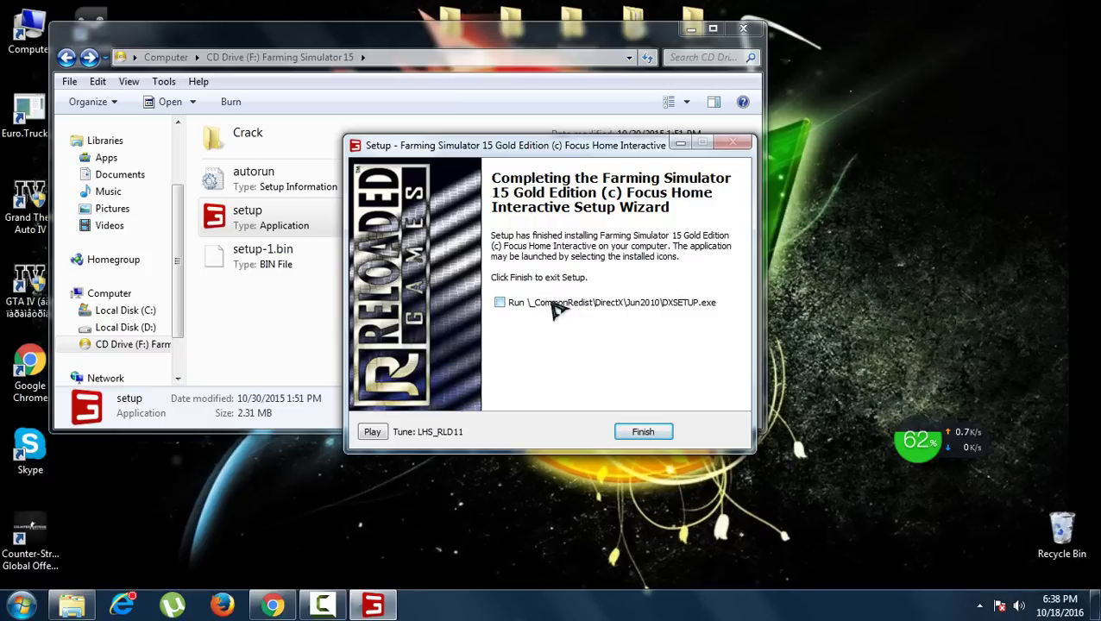
Finish the game's setup and try to install the DirectX runtime components, accepting the license agreement.
click(643, 432)
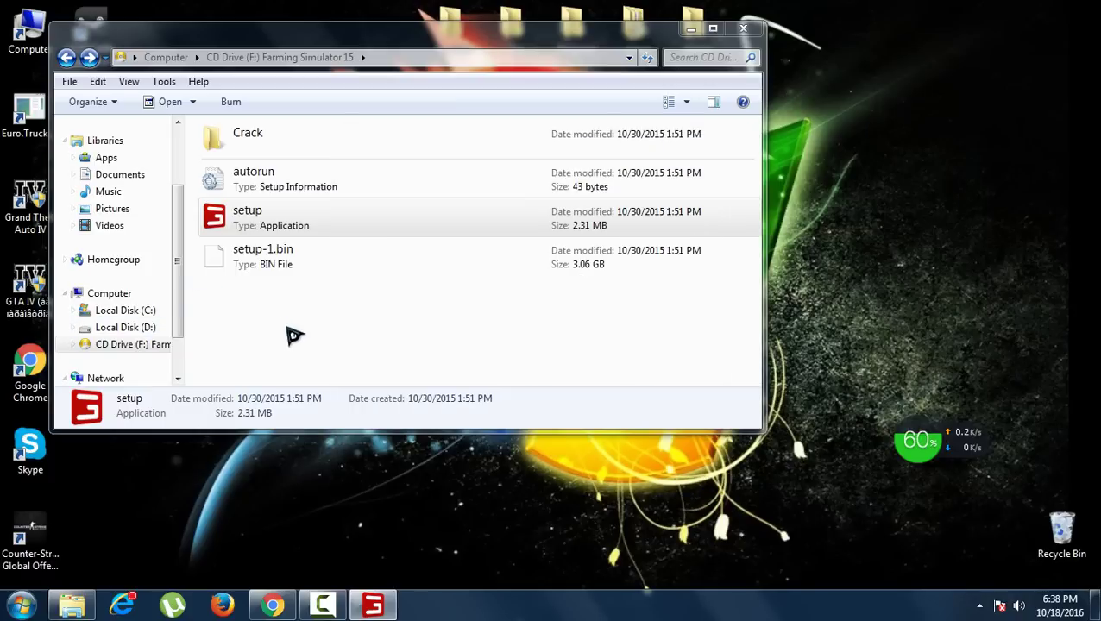
click(289, 293)
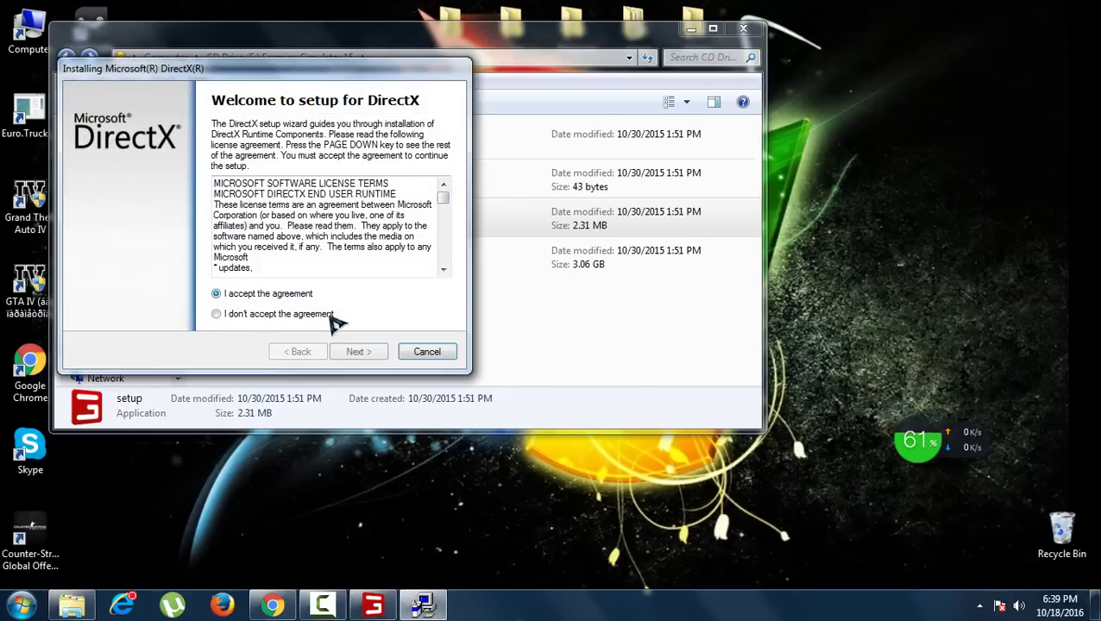
click(358, 354)
click(358, 354)
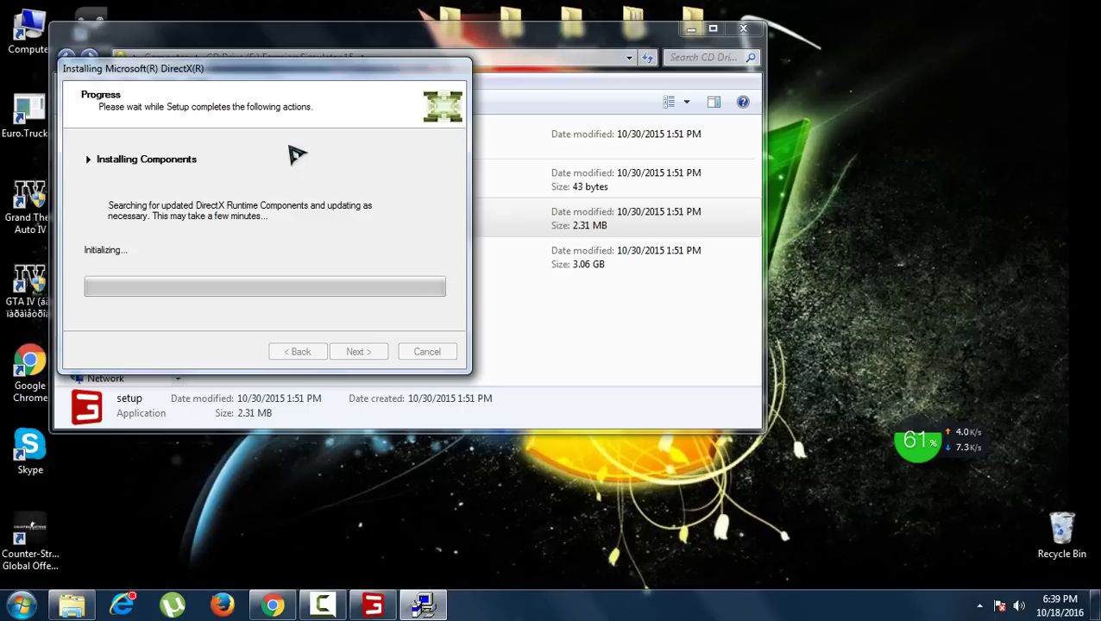
click(542, 304)
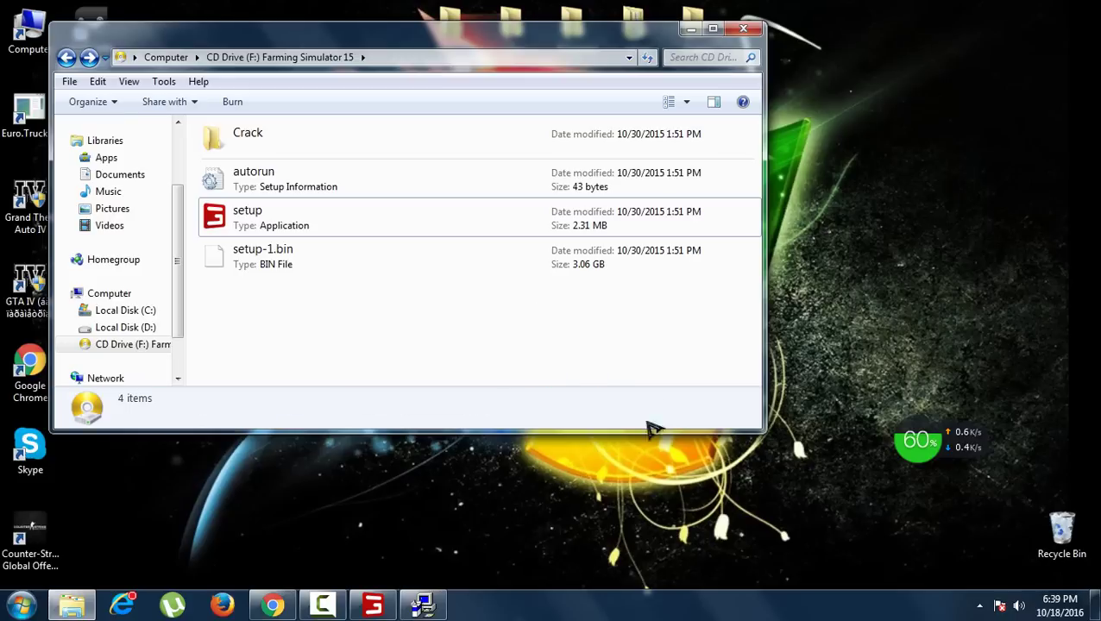
click(423, 607)
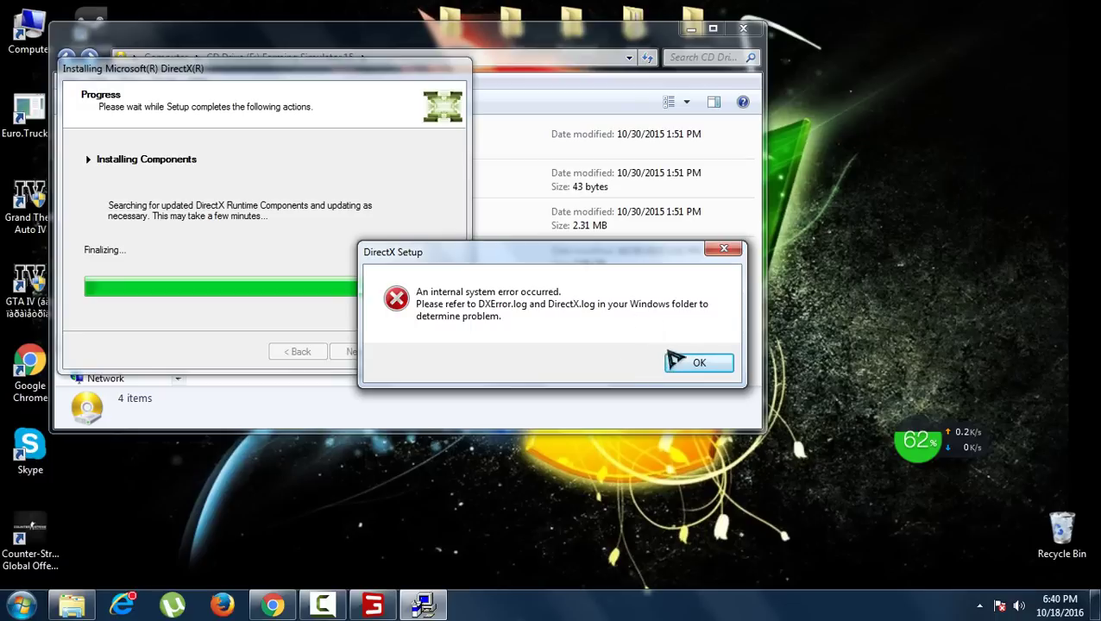
click(705, 366)
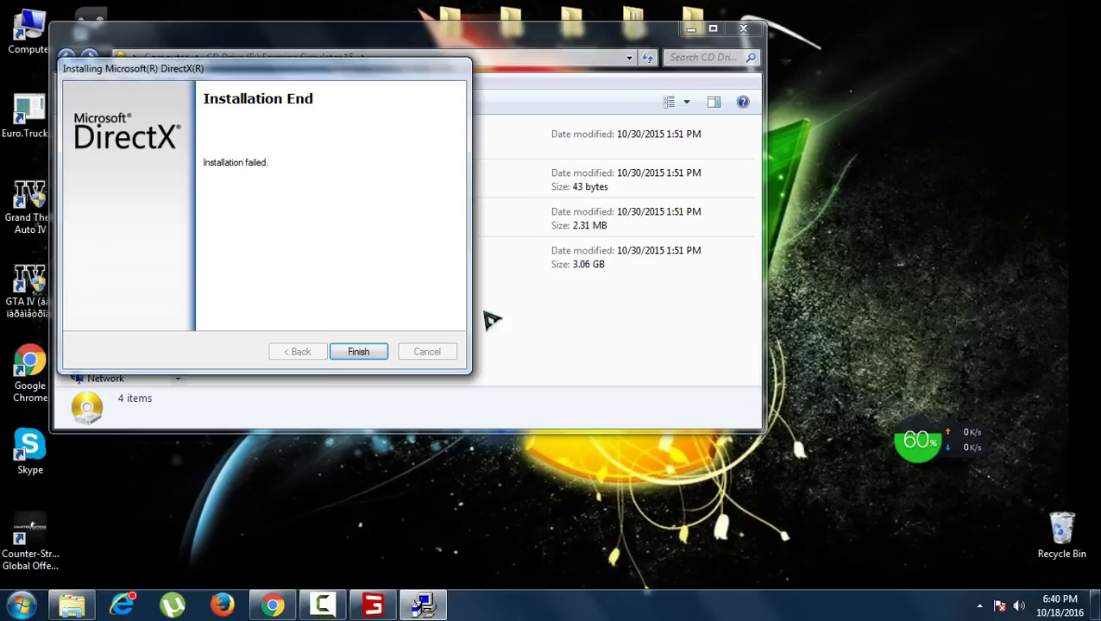
click(379, 354)
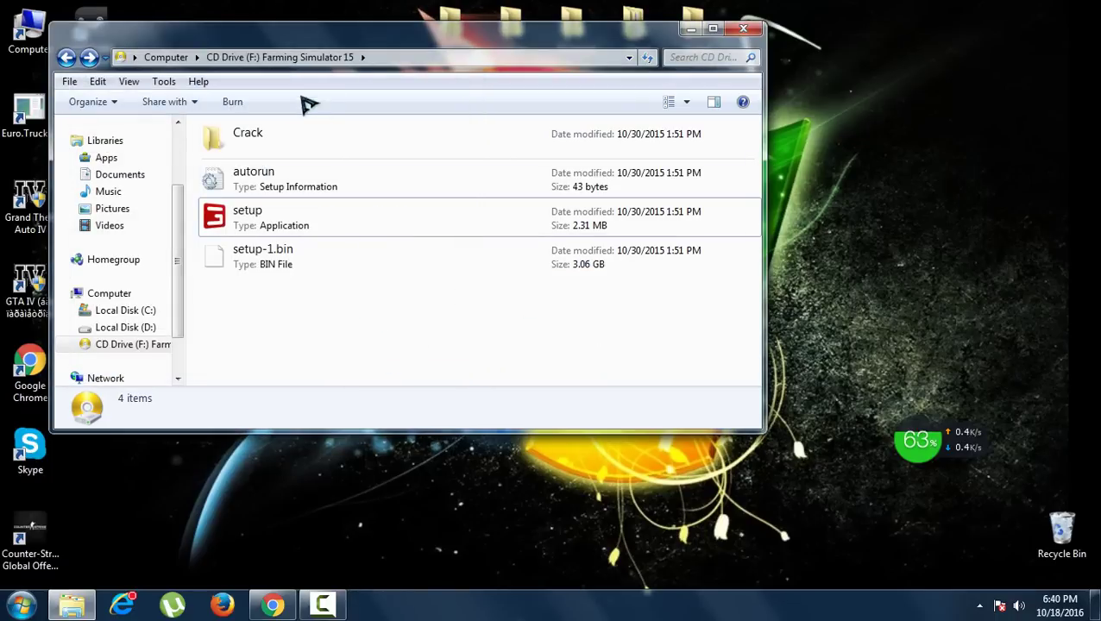
Copy the x64 and x86 folders from the disc's Crack folder and close the folder window.
double_click(321, 145)
drag(290, 272, 335, 135)
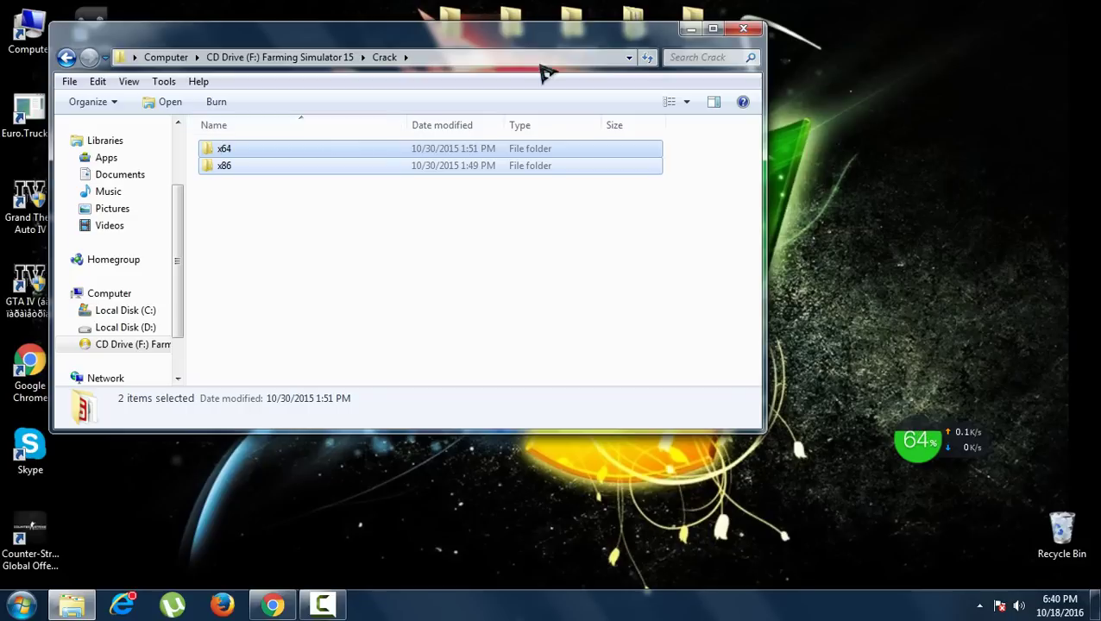
right_click(458, 164)
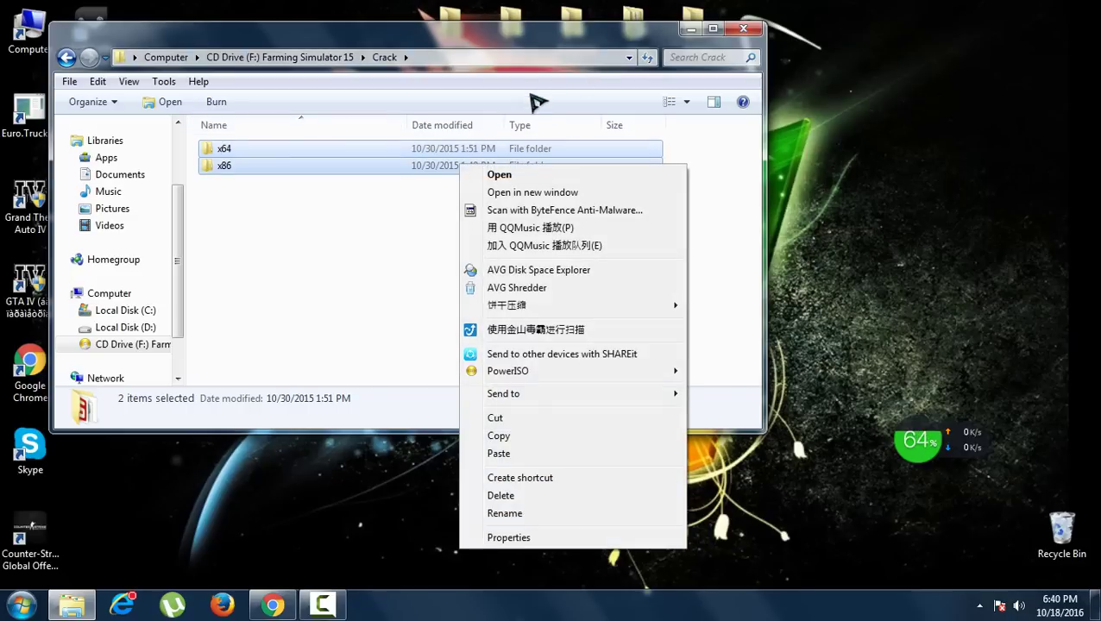
click(528, 437)
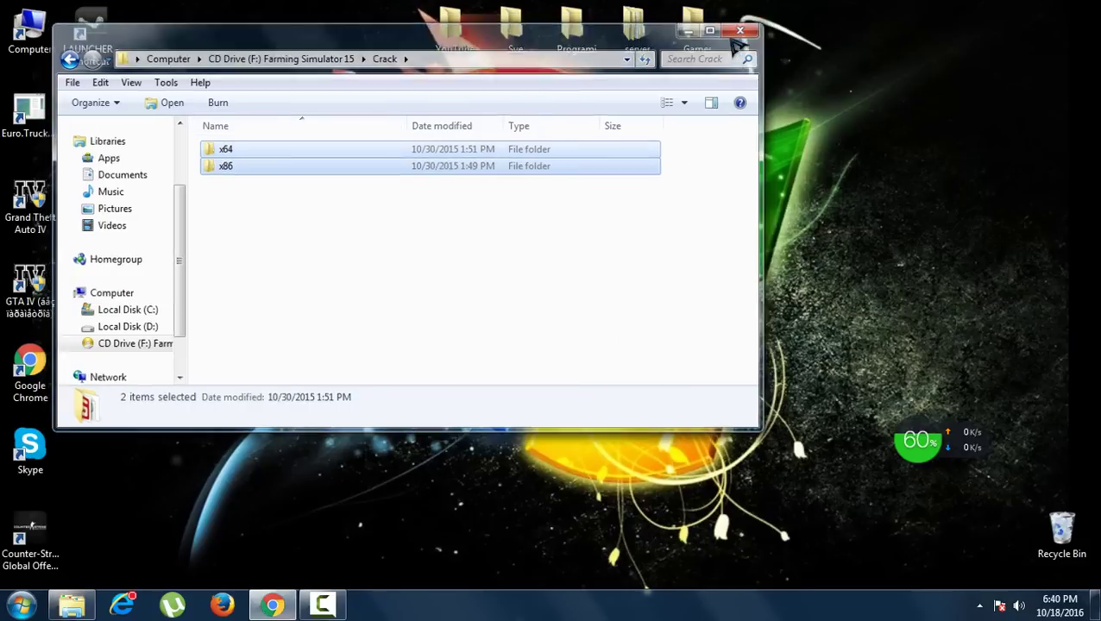
click(740, 33)
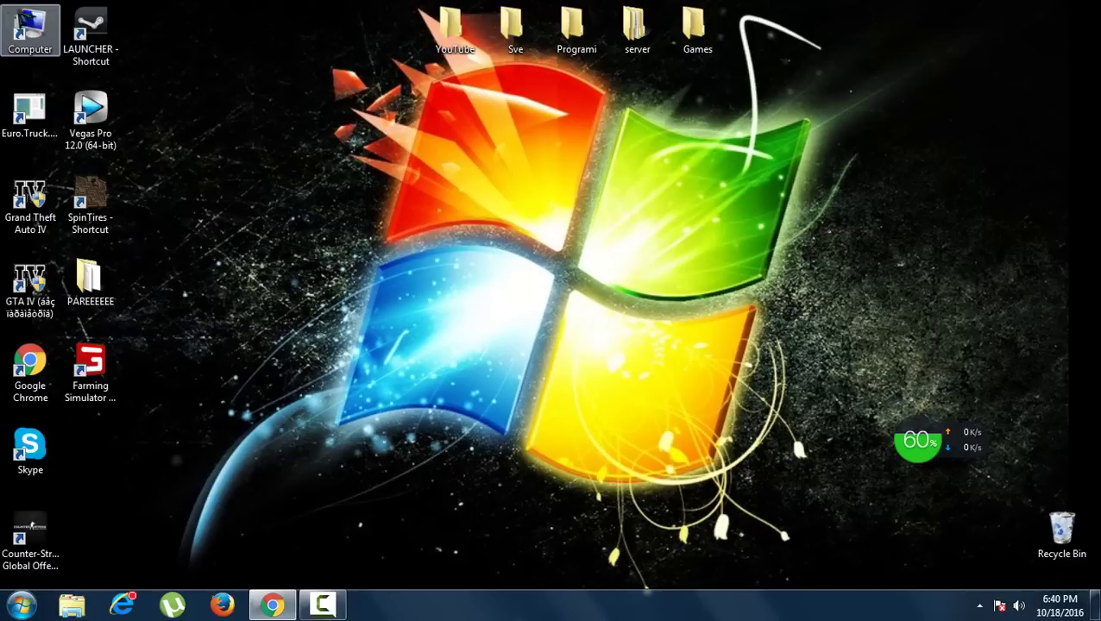
Open the file location of the Farming Simulator 15 desktop shortcut and go up to D:\Games\Farming Simulator 15.
right_click(86, 406)
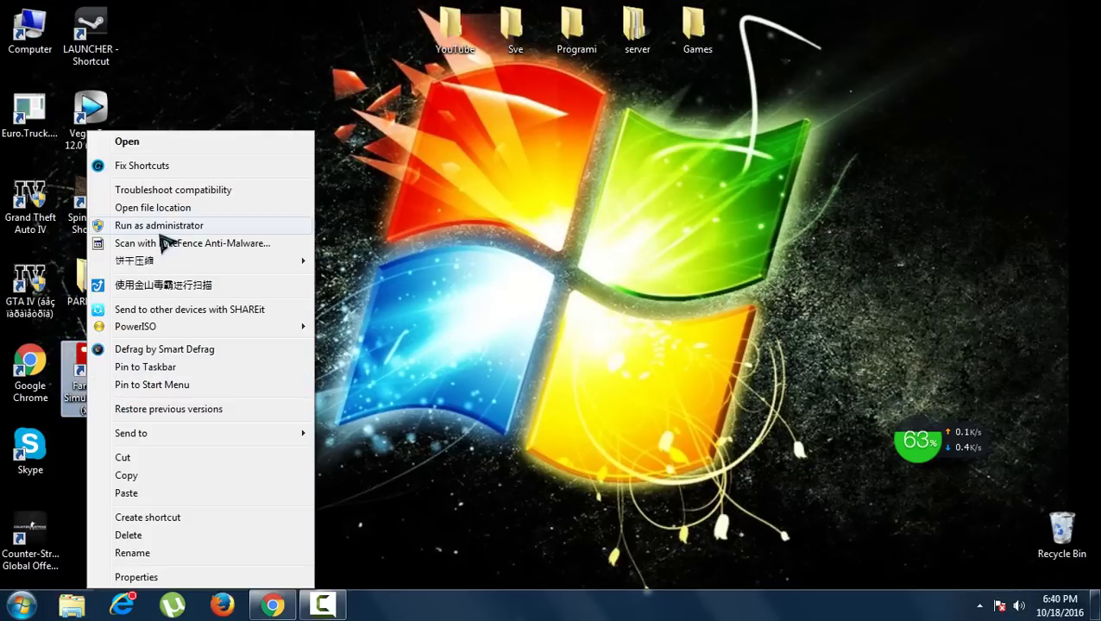
click(169, 209)
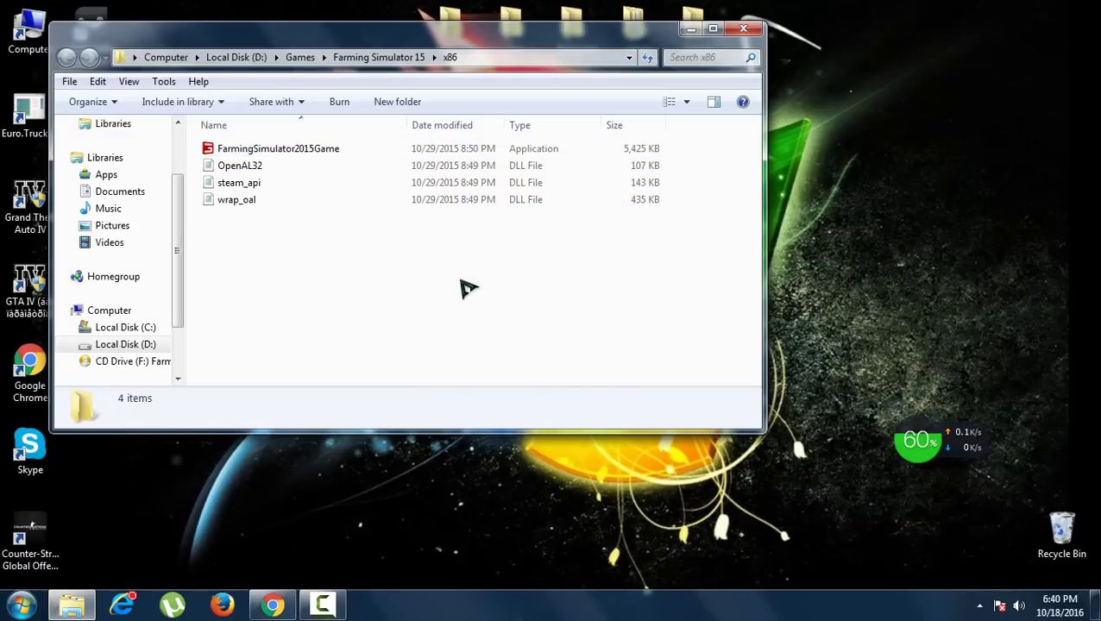
click(378, 57)
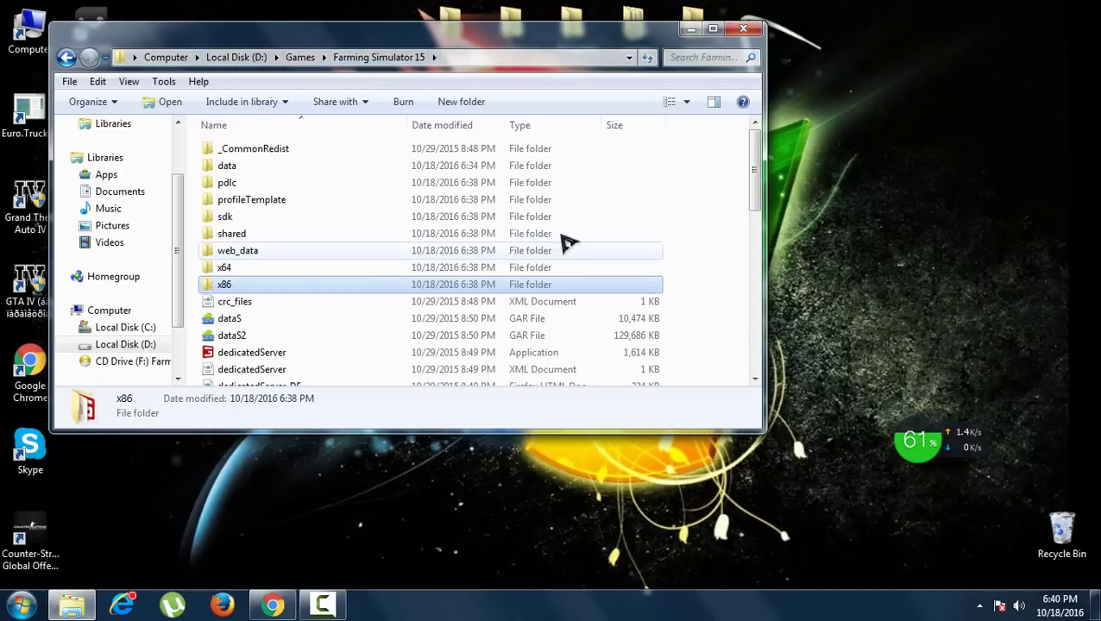
click(690, 197)
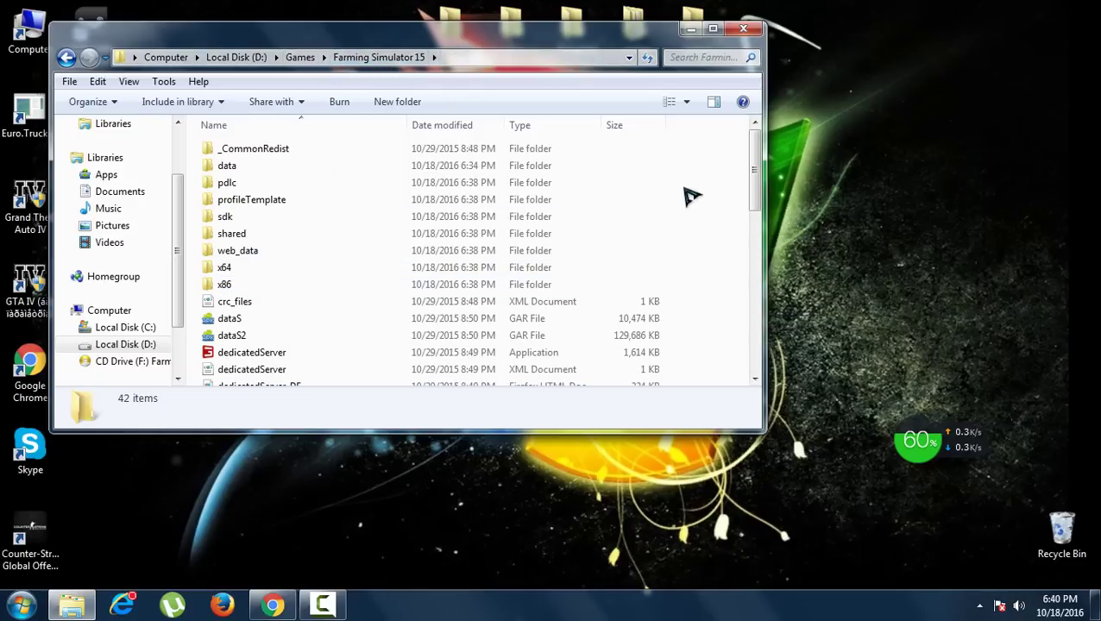
Paste the copied folders into the Farming Simulator 15 folder, replacing all conflicting files, and put the window away.
key(ctrl+v)
click(462, 479)
click(532, 450)
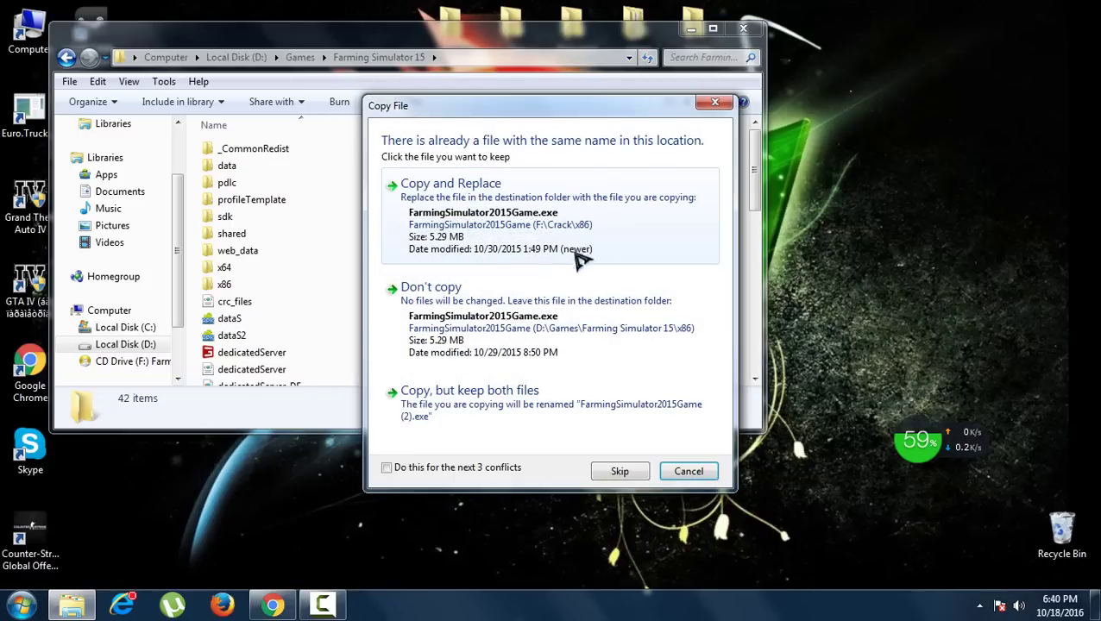
click(436, 471)
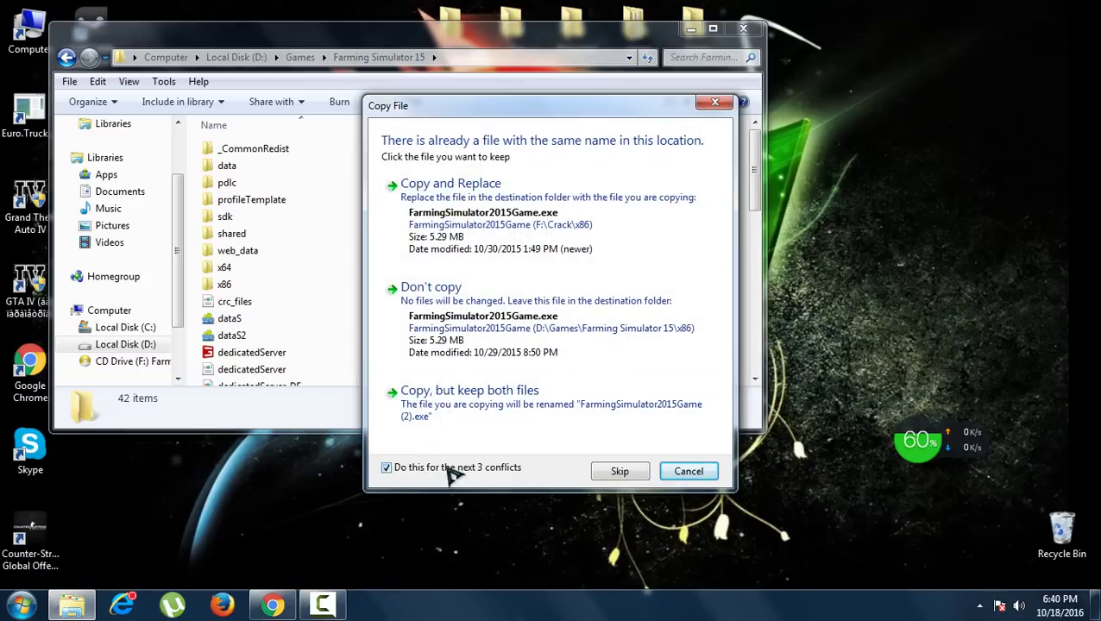
click(537, 221)
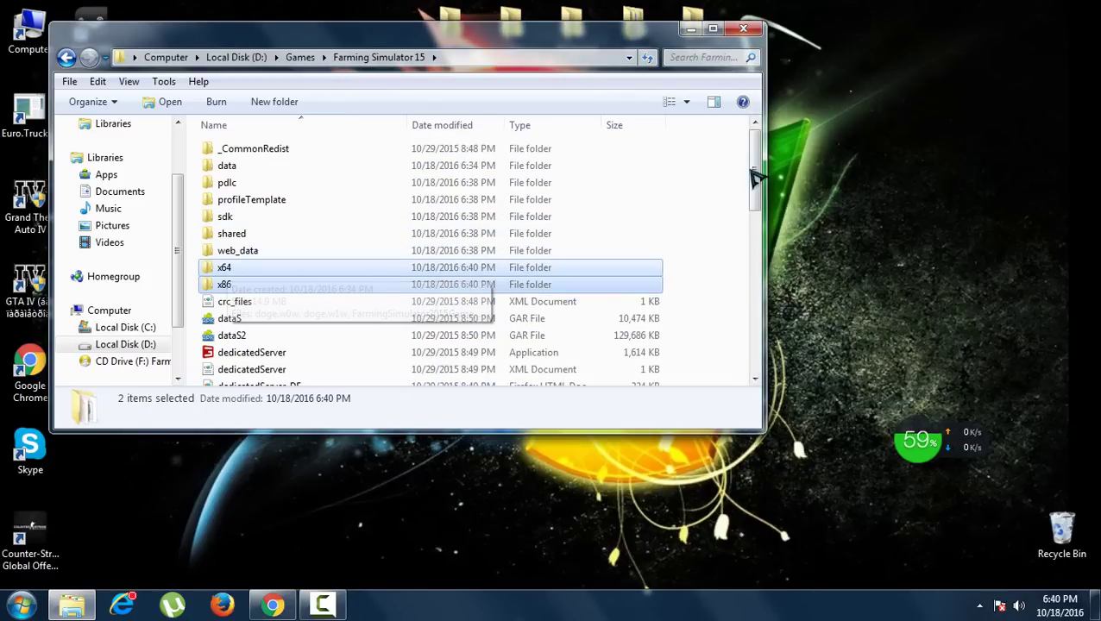
click(720, 179)
scroll(690, 26, down, 1)
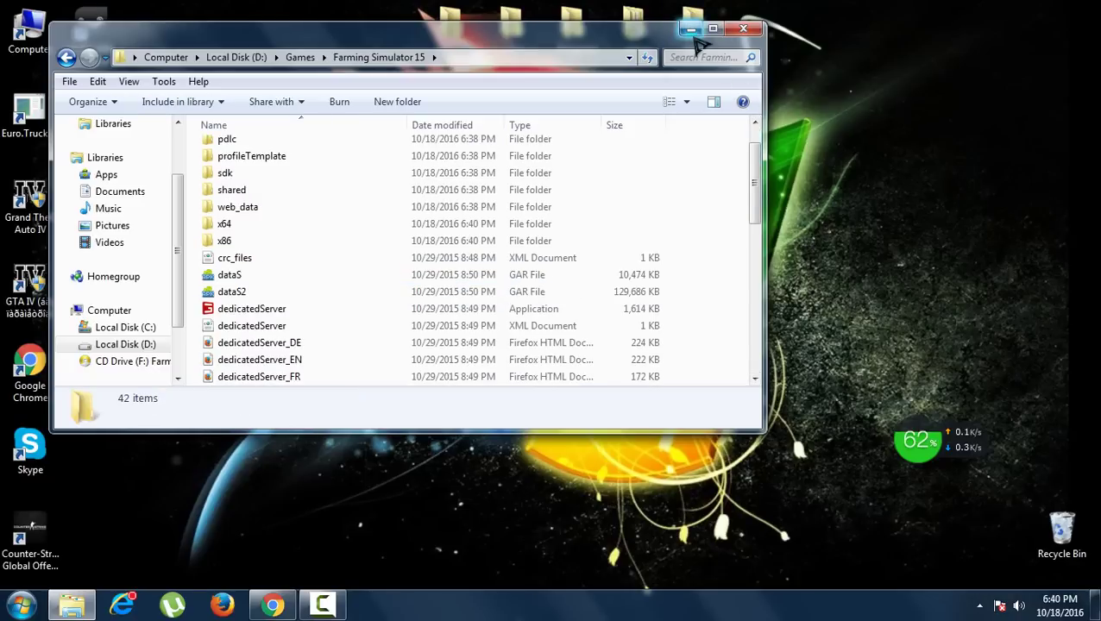
click(695, 31)
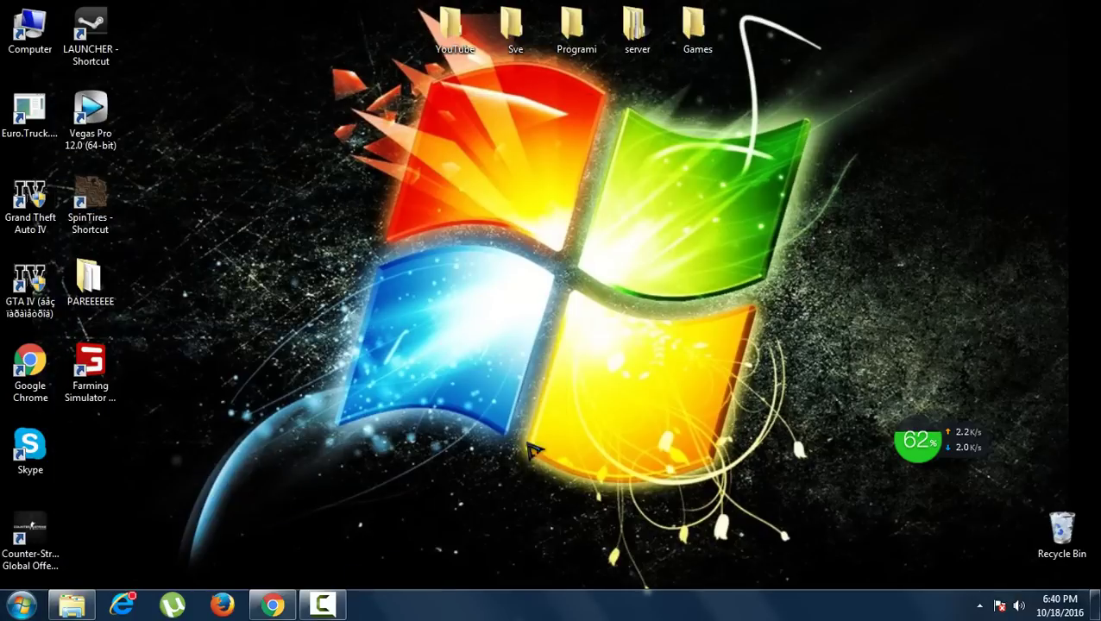
Launch Farming Simulator 15 (x64) from its desktop shortcut.
click(107, 372)
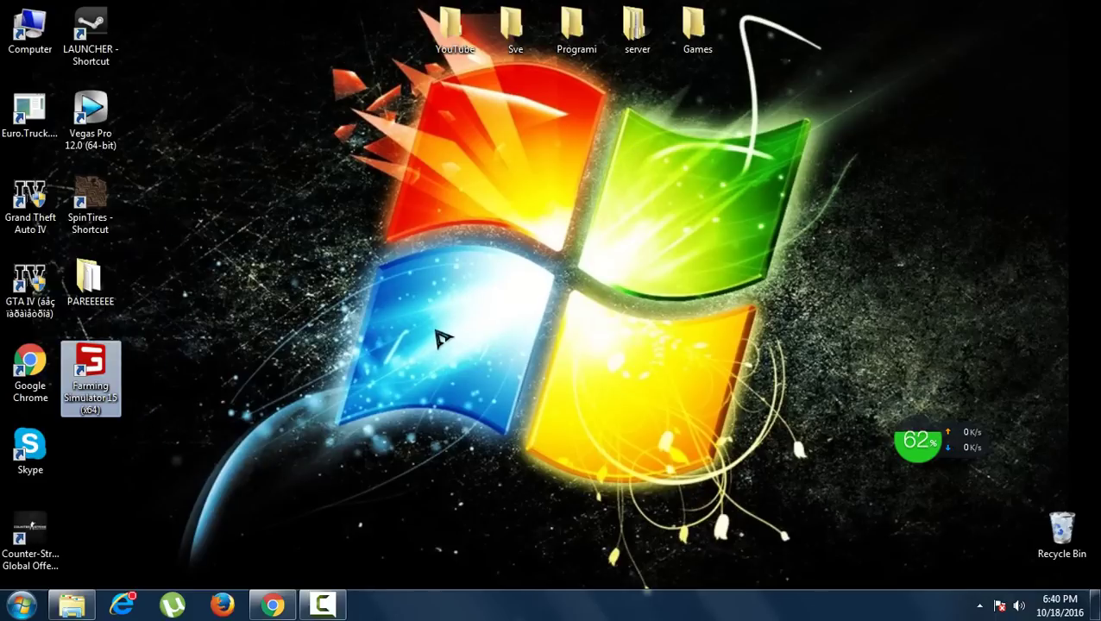
key(Return)
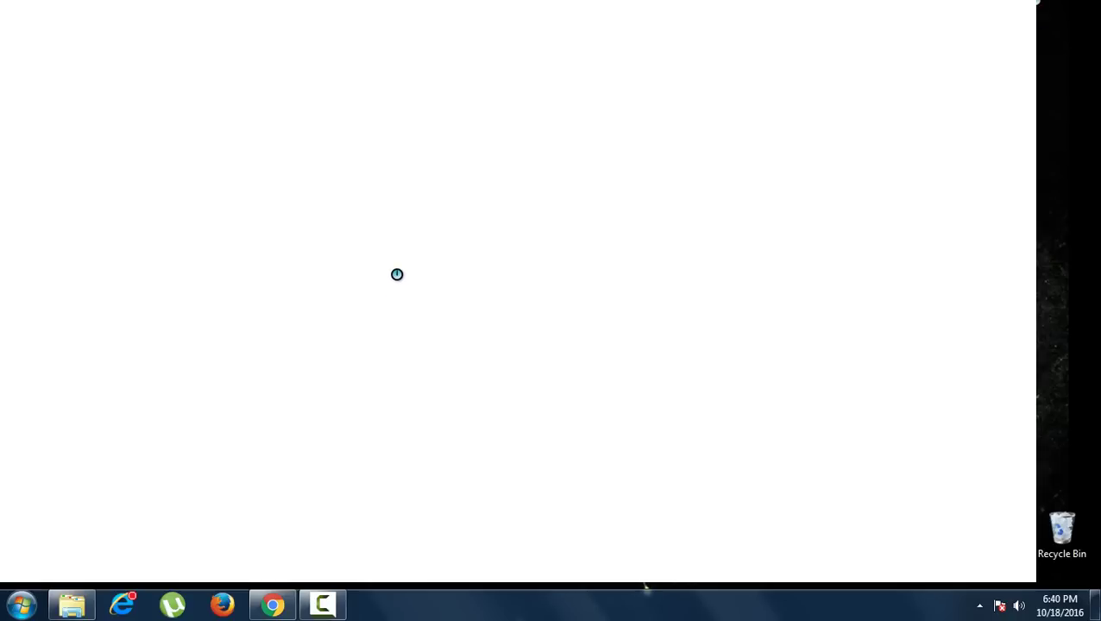
click(460, 352)
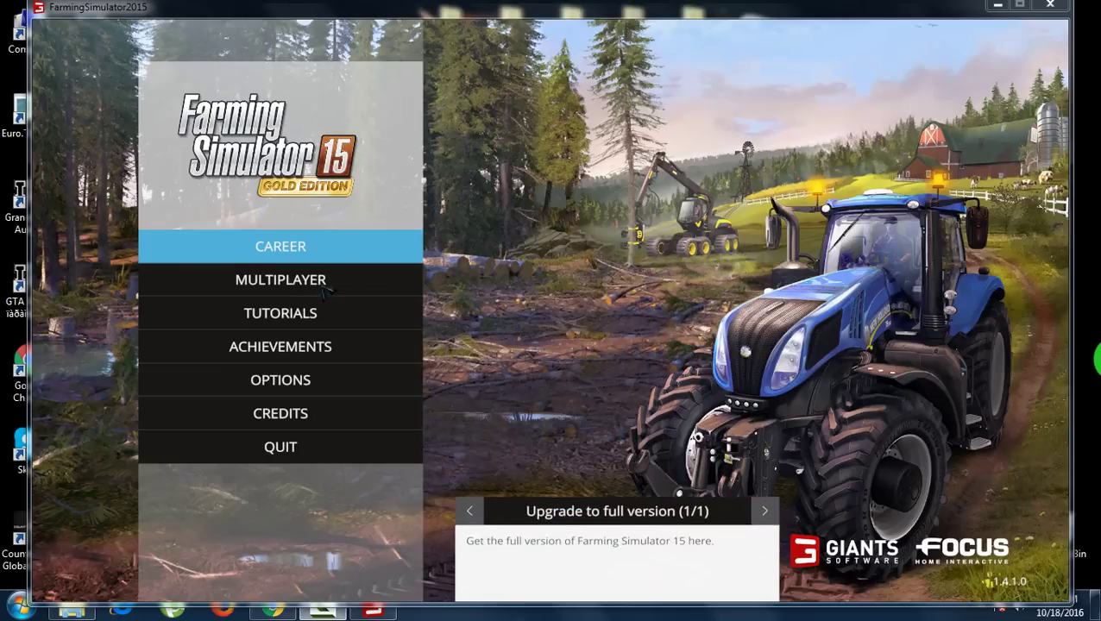
Look through the career savegame slots and return to the main menu.
click(380, 266)
scroll(647, 352, down, 7)
scroll(647, 350, up, 5)
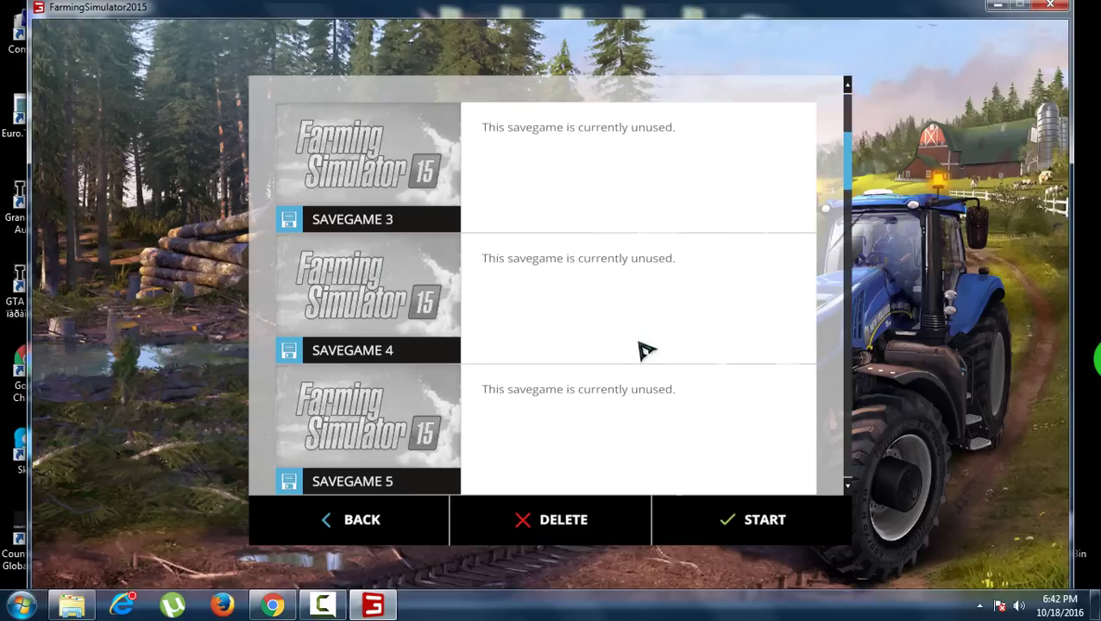
scroll(646, 351, up, 2)
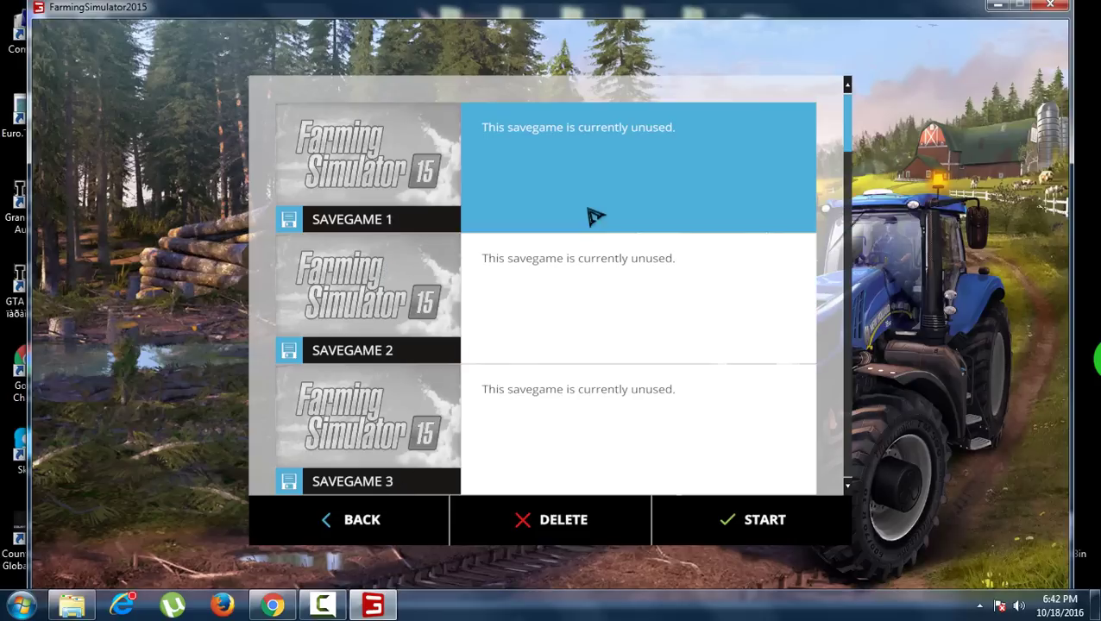
click(380, 521)
Try twice to join a multiplayer game, cancelling the offer to purchase the game.
click(314, 283)
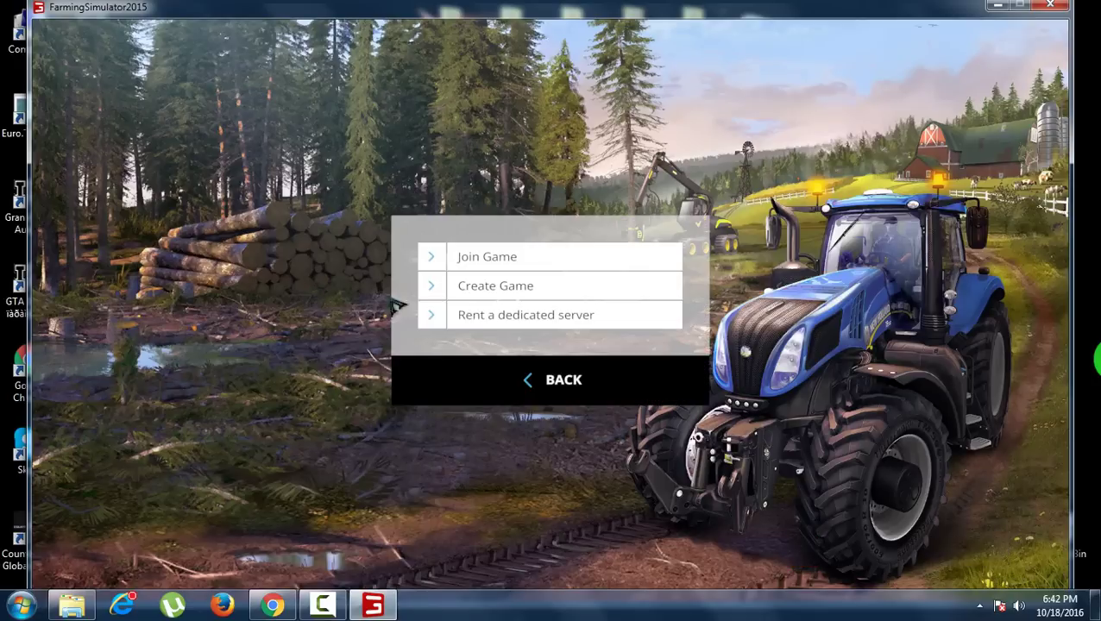
click(523, 267)
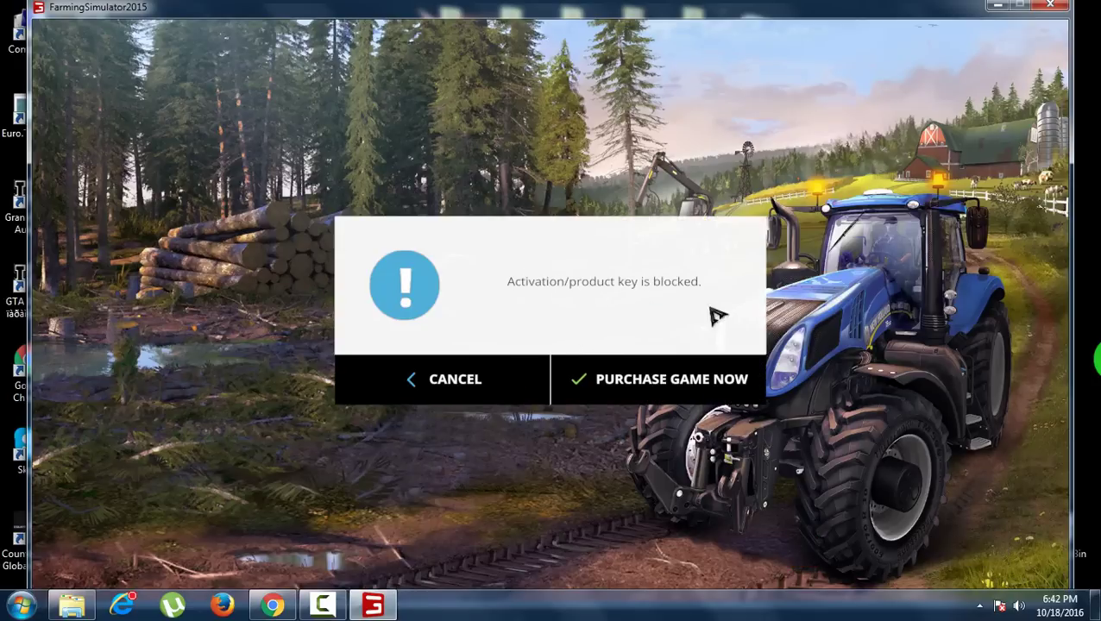
click(503, 376)
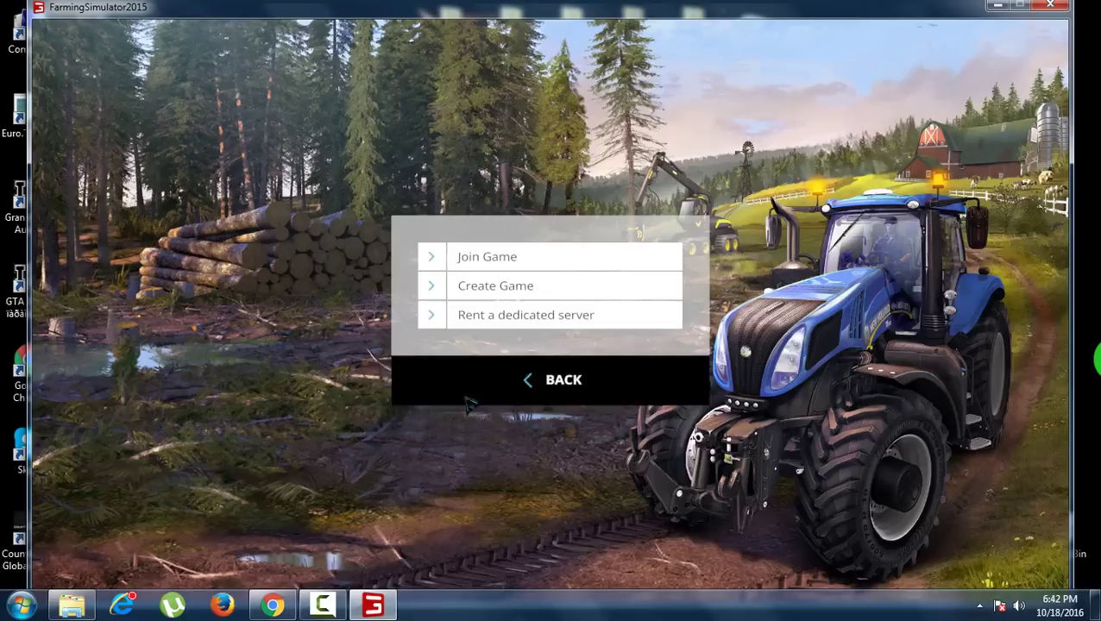
click(554, 259)
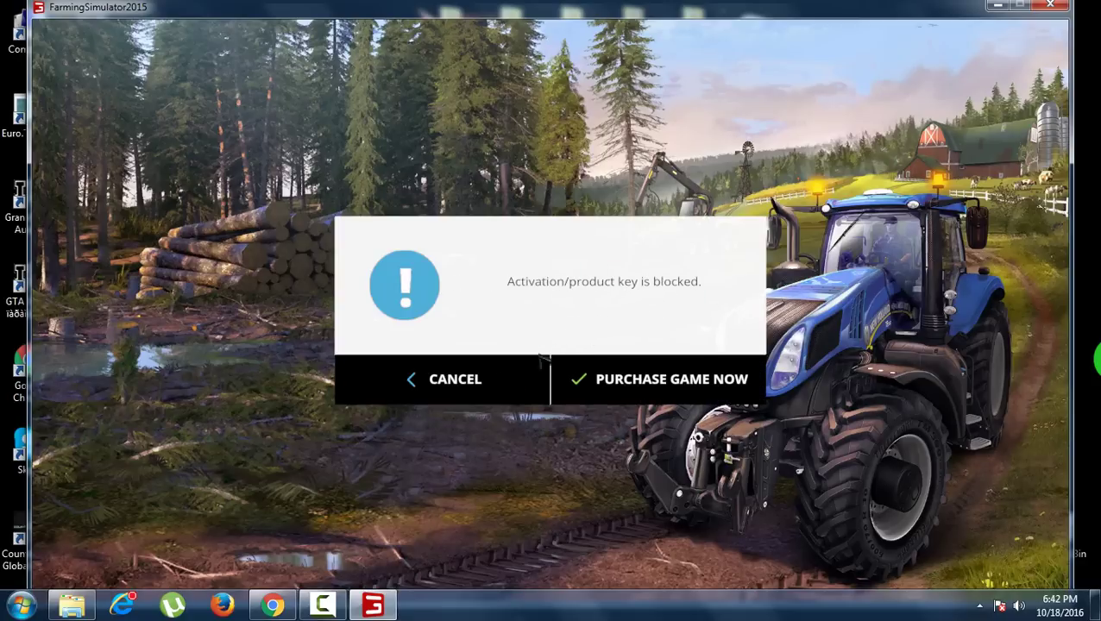
click(544, 372)
View the savegame slots for creating a multiplayer game, go back to the main menu and quit the game.
click(522, 288)
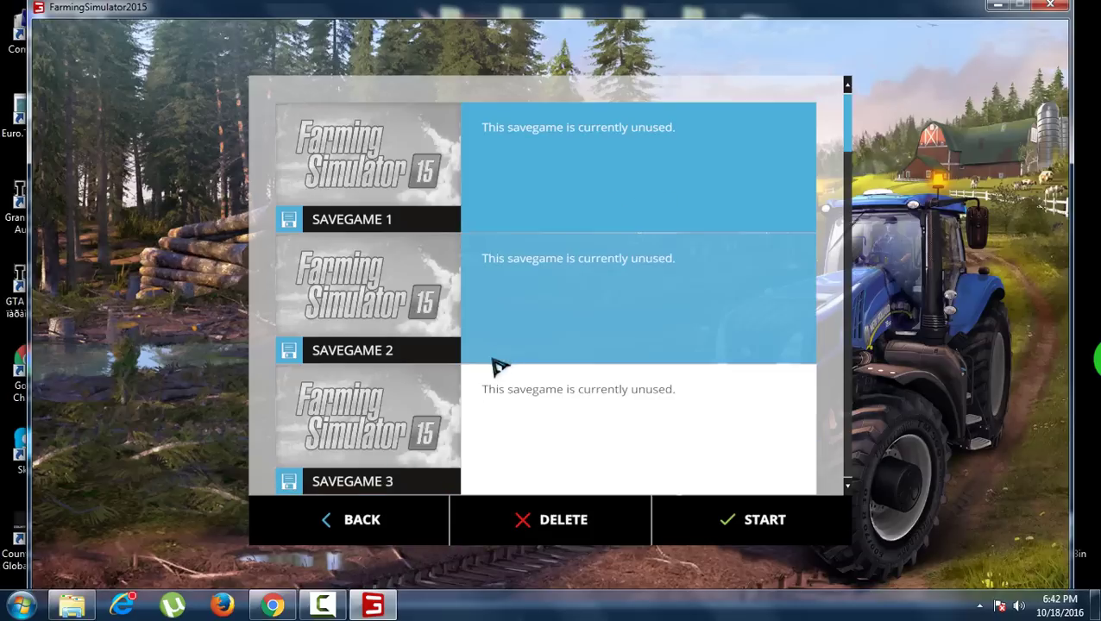
click(393, 527)
click(521, 400)
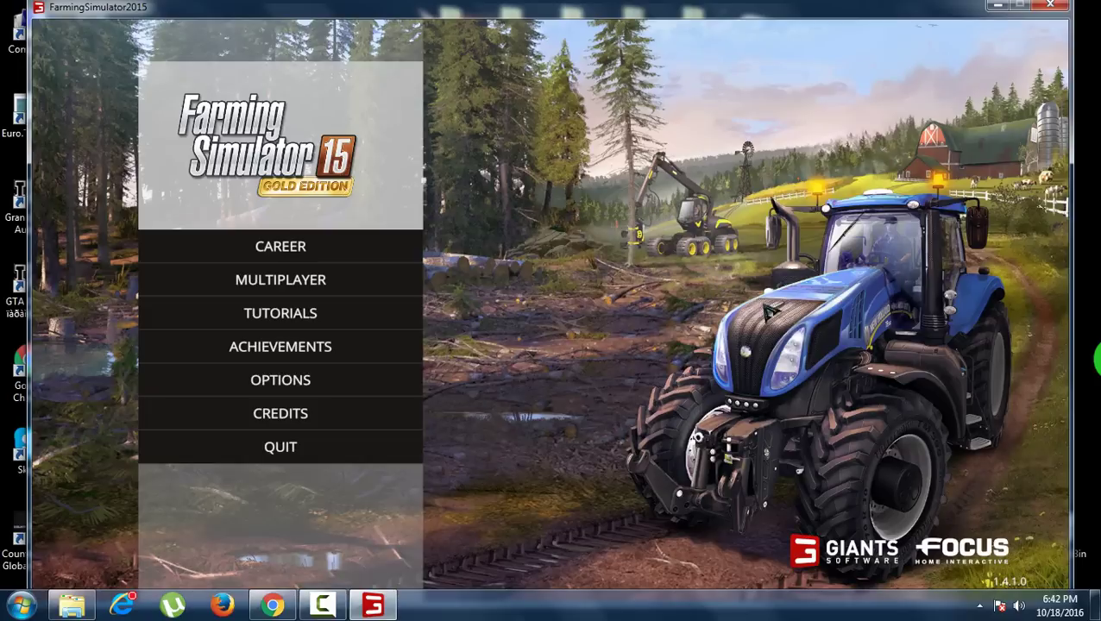
click(287, 452)
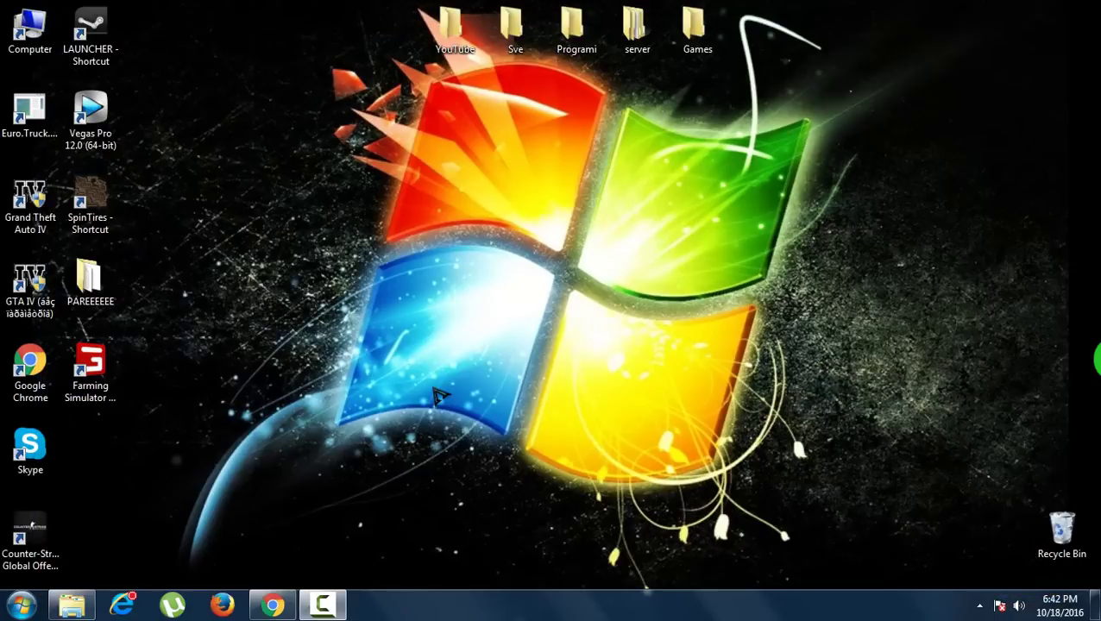
drag(438, 399, 607, 395)
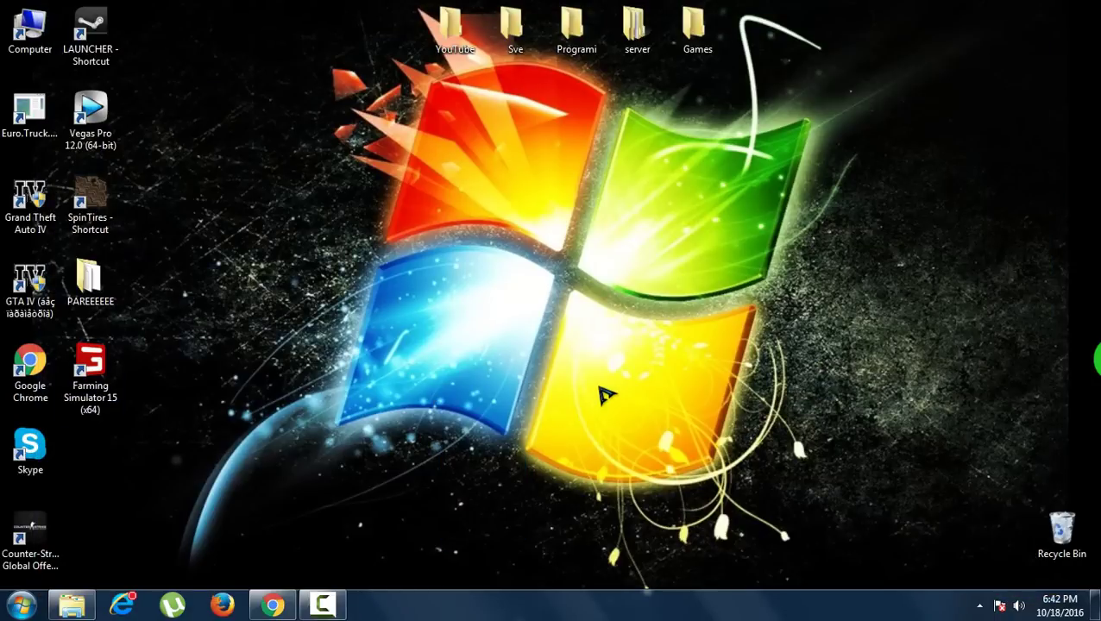